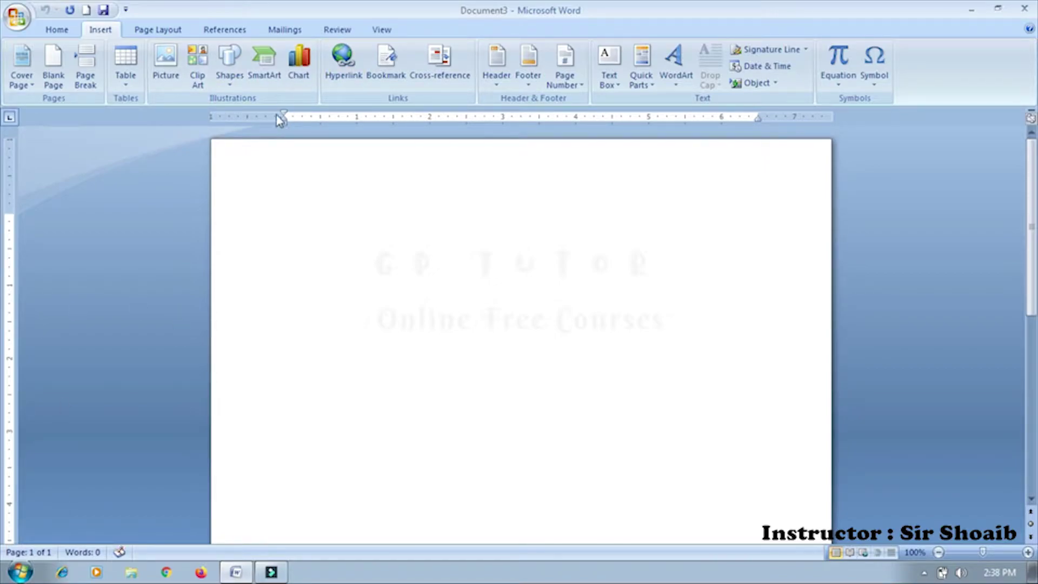
Open the SmartArt gallery and browse List, Process, Cycle, Hierarchy, Relationship, Matrix and Pyramid before returning to All
click(266, 68)
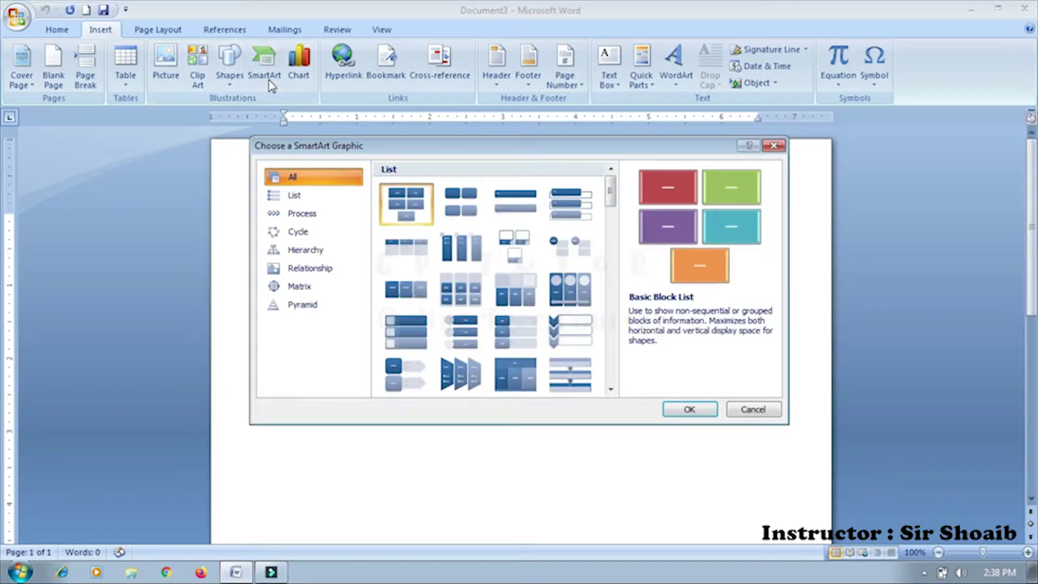
click(295, 195)
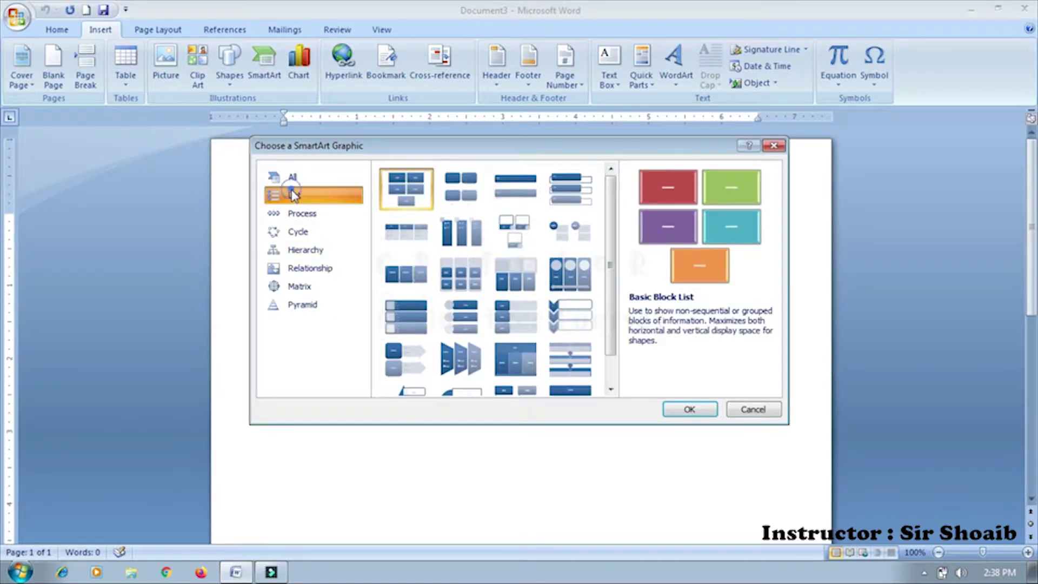
click(300, 213)
click(299, 231)
click(303, 250)
click(305, 268)
click(308, 287)
click(308, 305)
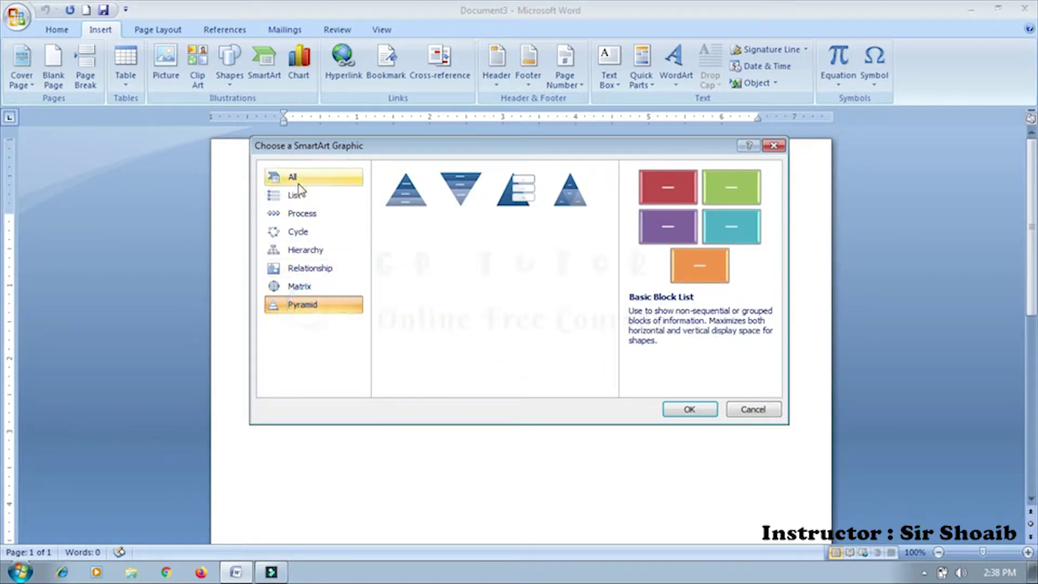
click(297, 177)
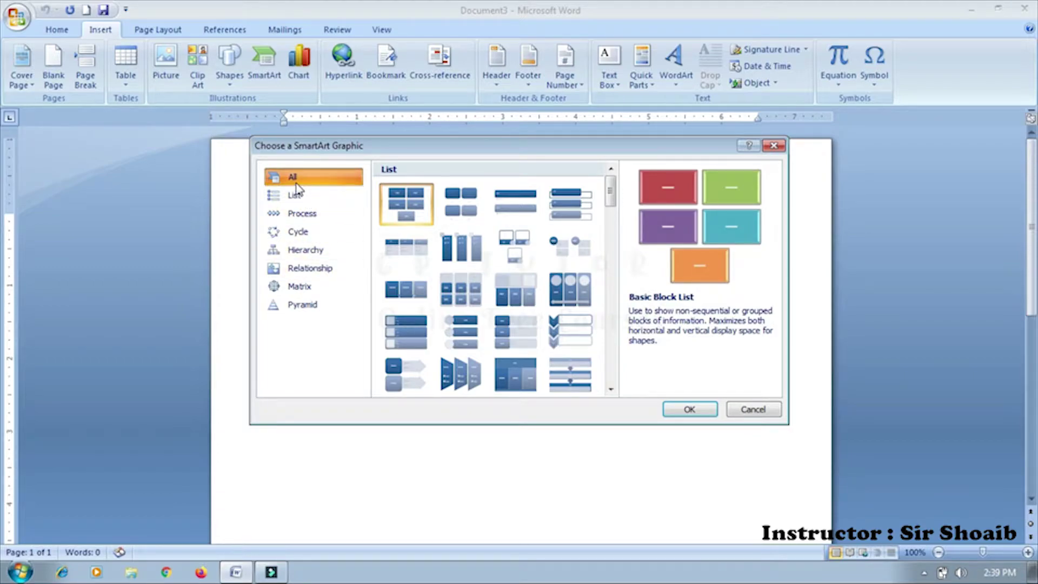
mouse_move(613, 201)
mouse_down()
mouse_move(614, 382)
mouse_move(611, 183)
mouse_up()
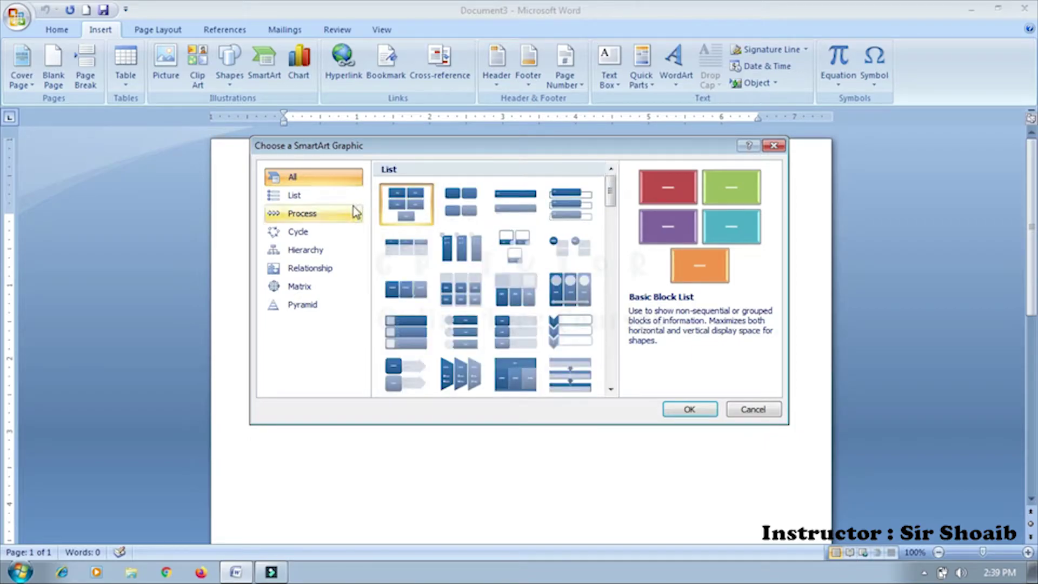
Browse the List, Process and Cycle SmartArt layouts
click(303, 199)
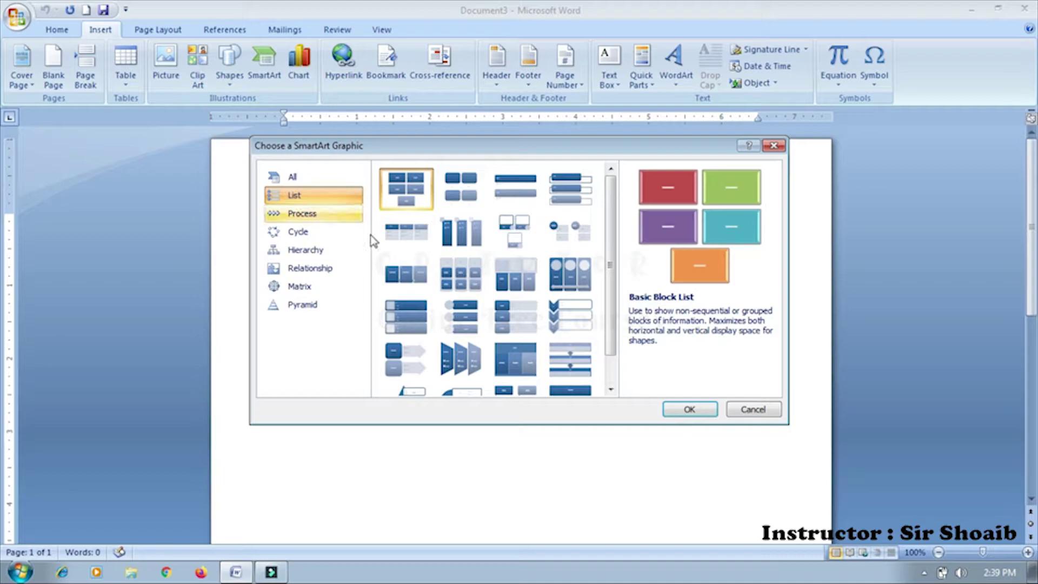
scroll(606, 300, down, 2)
scroll(619, 285, up, 2)
scroll(620, 285, down, 1)
scroll(622, 333, up, 1)
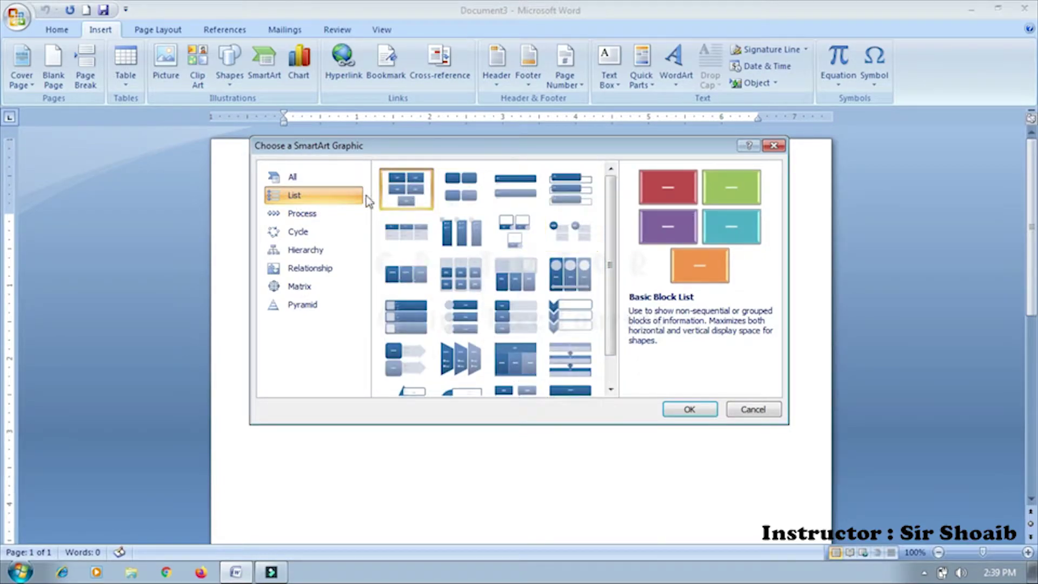
click(302, 214)
mouse_move(611, 230)
mouse_down()
mouse_move(611, 325)
mouse_move(611, 200)
mouse_up()
click(301, 231)
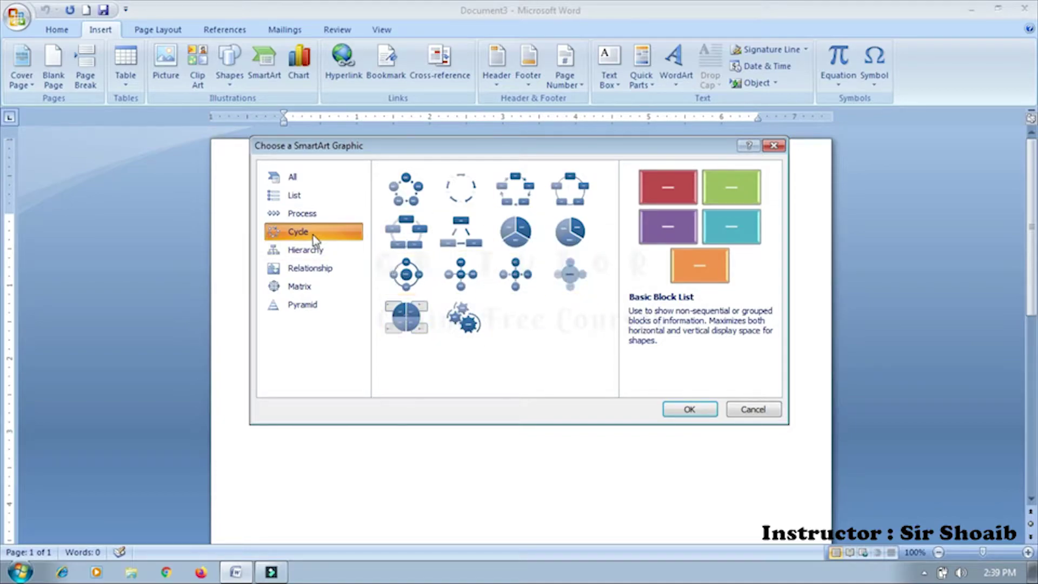
Look through Hierarchy, Relationship, Matrix and Pyramid, then insert Basic Block List from All
click(323, 257)
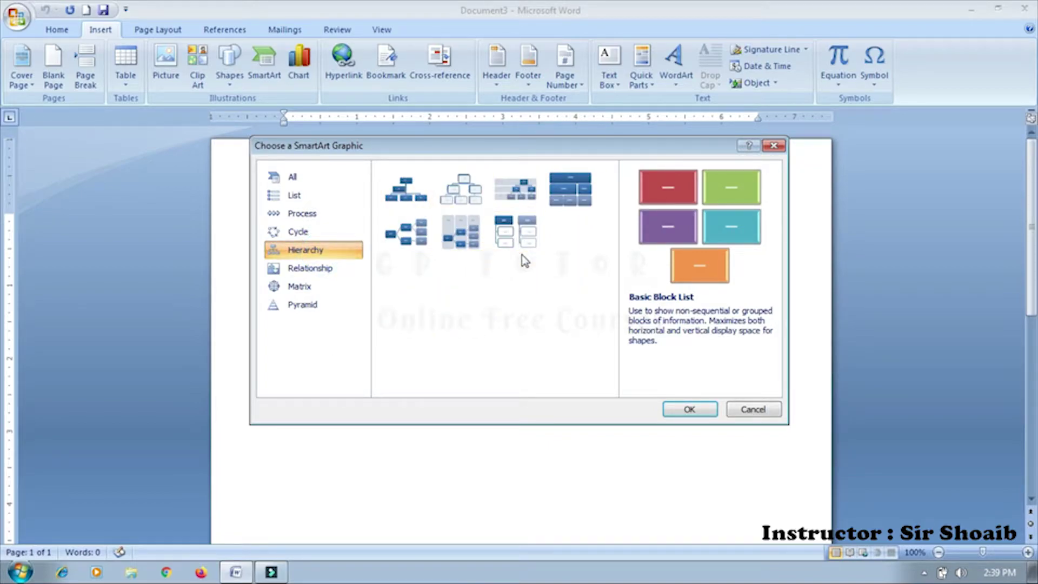
click(306, 273)
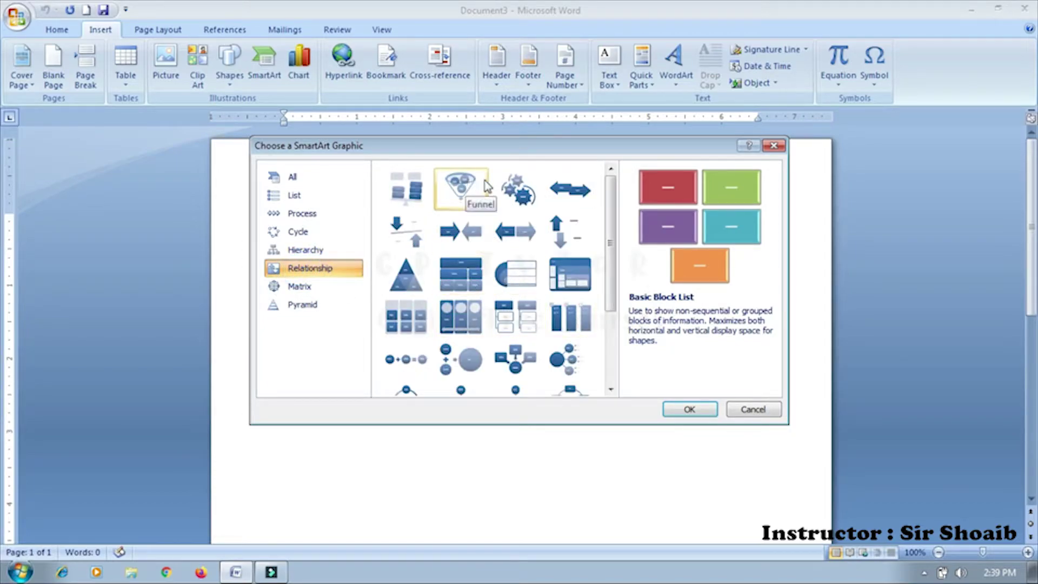
drag(614, 219, 625, 311)
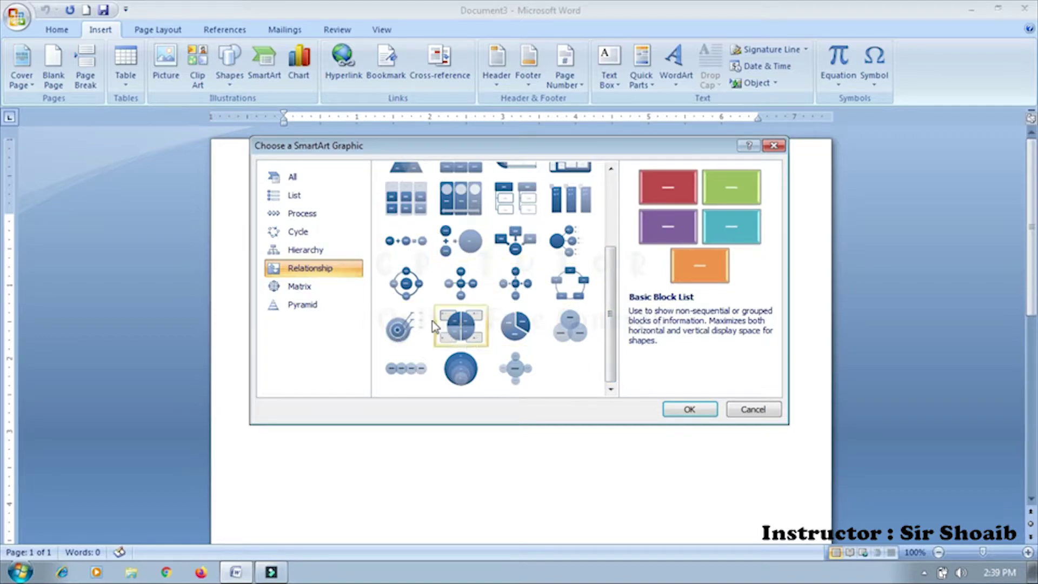
click(292, 286)
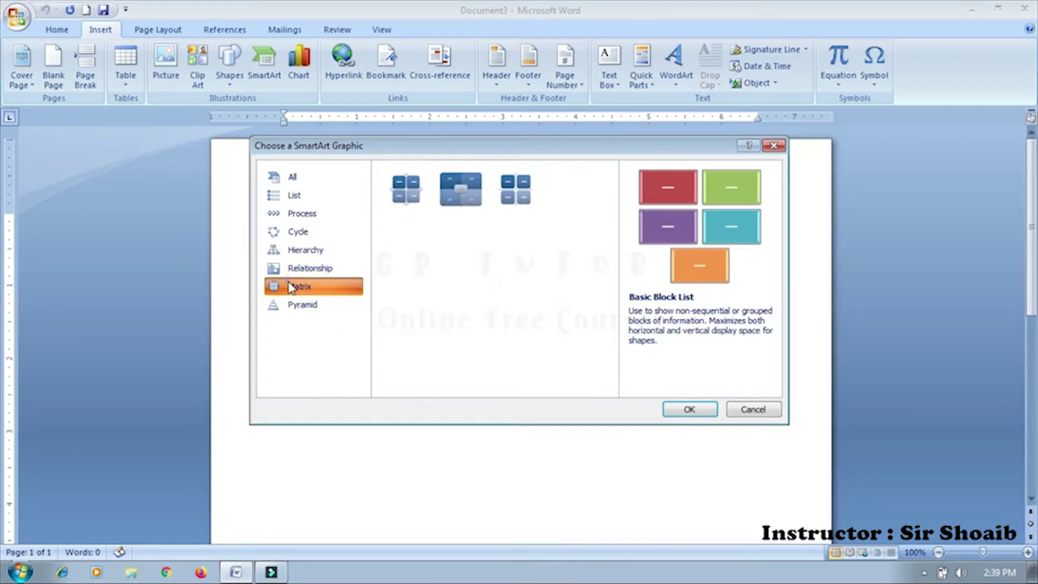
click(316, 309)
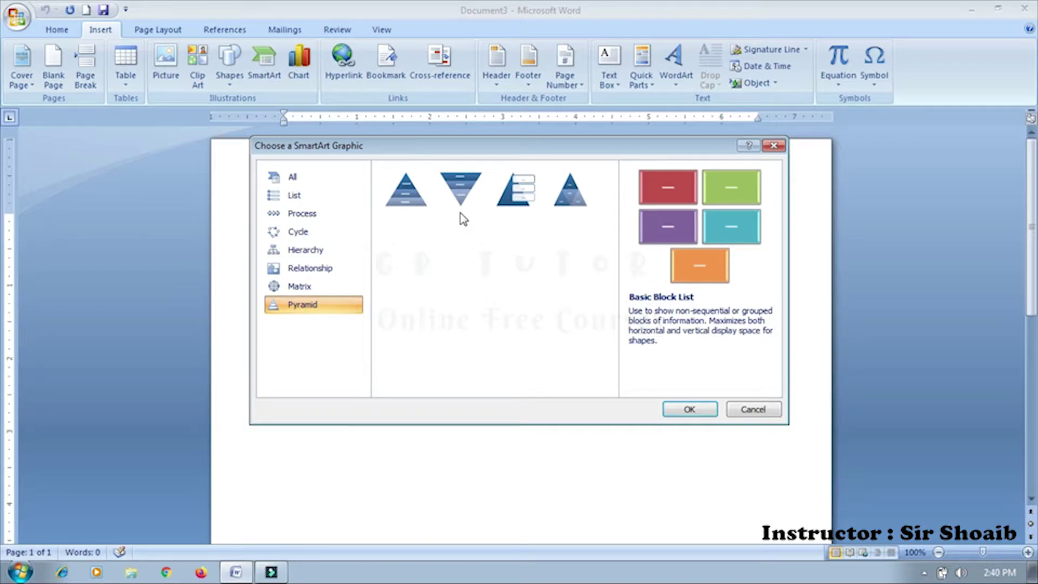
click(299, 179)
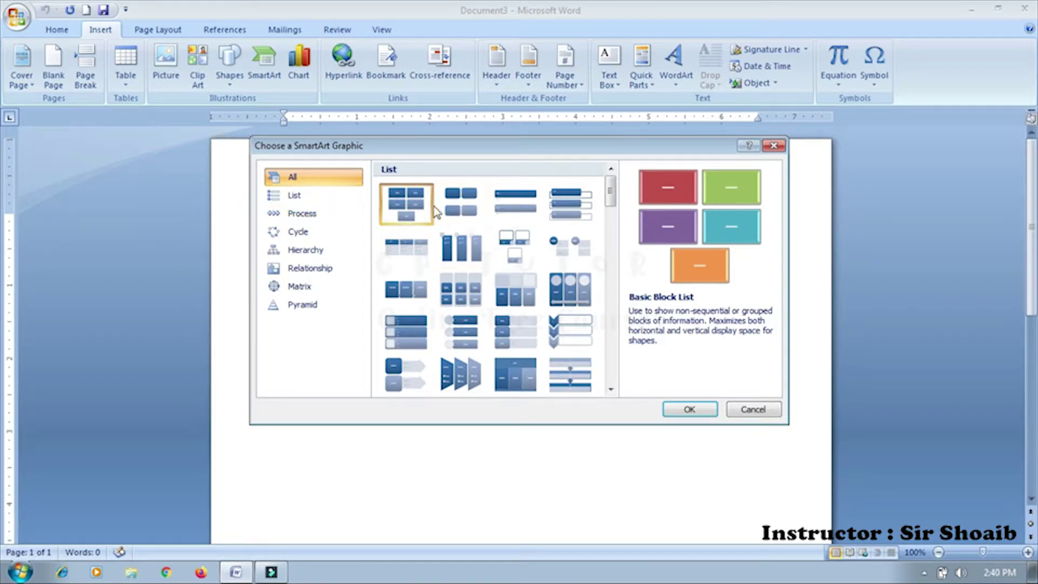
click(687, 412)
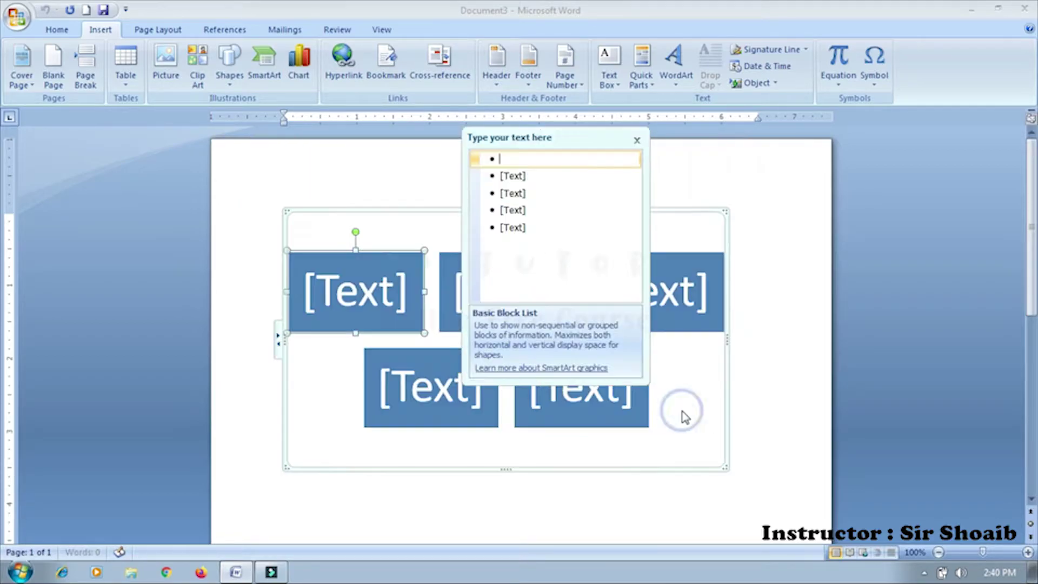
Drag the Basic Block List graphic down one line and place the caret above it
click(350, 292)
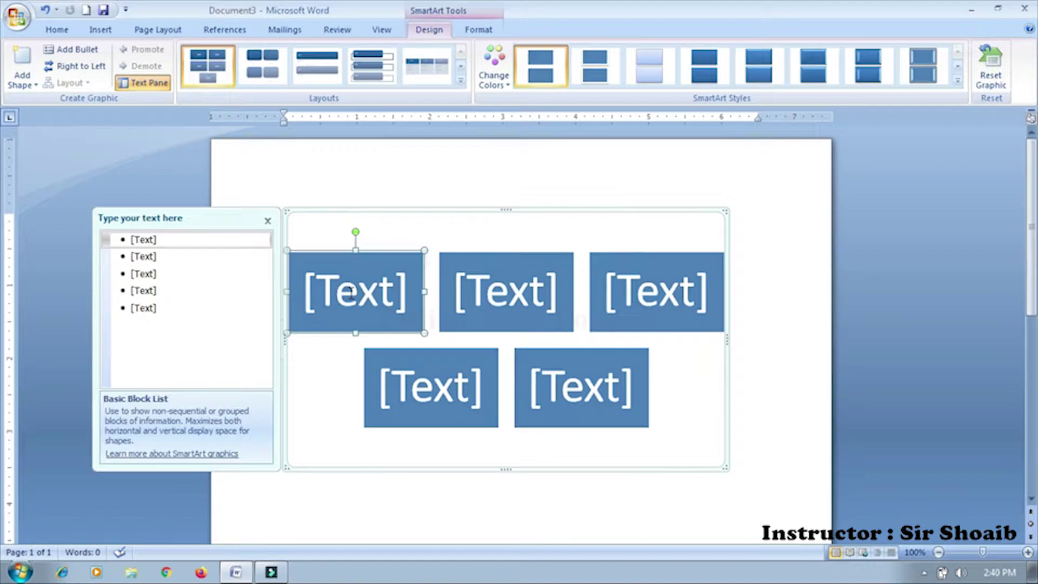
click(351, 292)
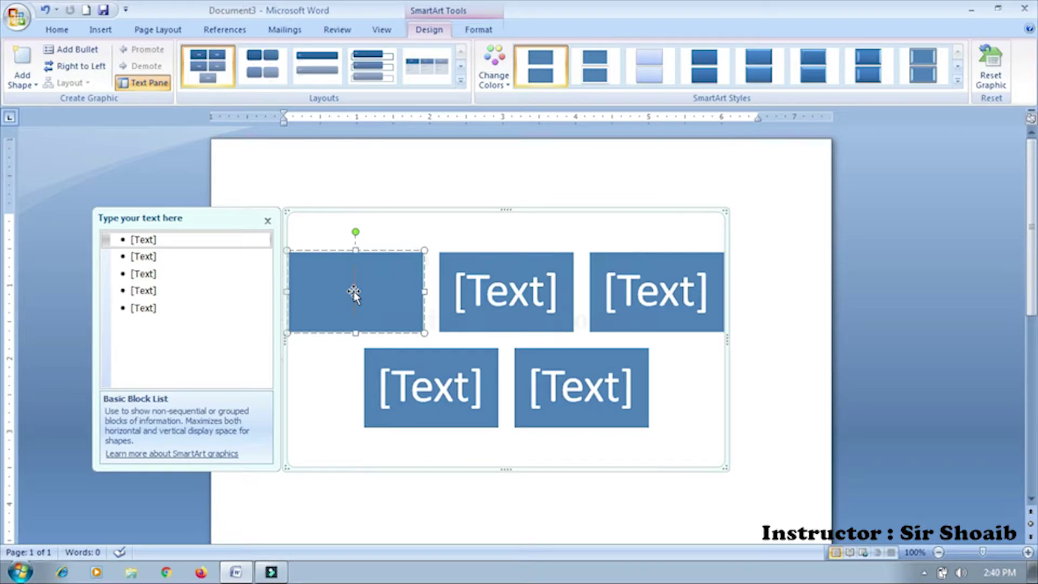
click(505, 210)
drag(509, 206, 516, 232)
click(448, 178)
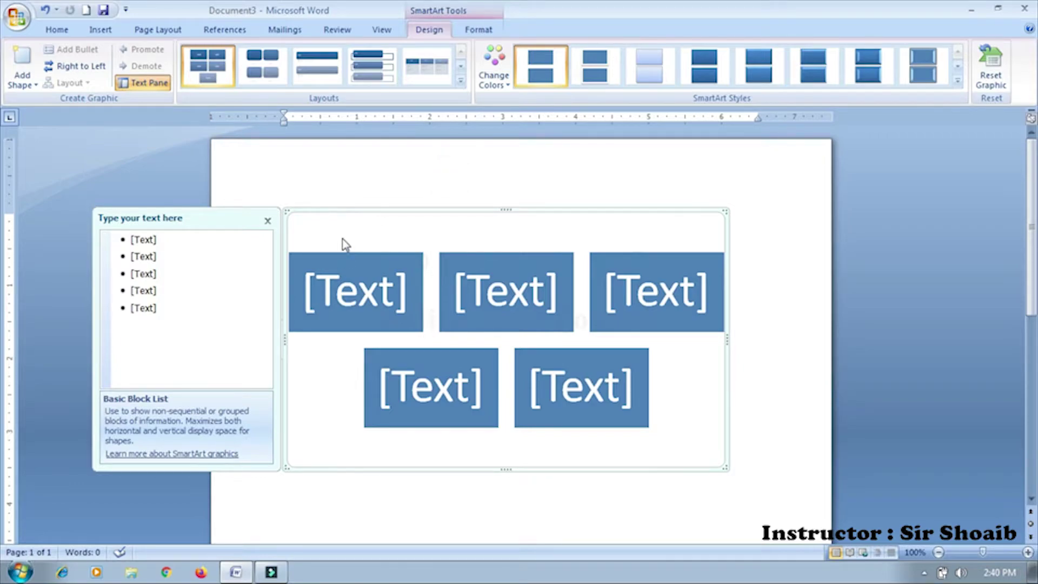
click(368, 301)
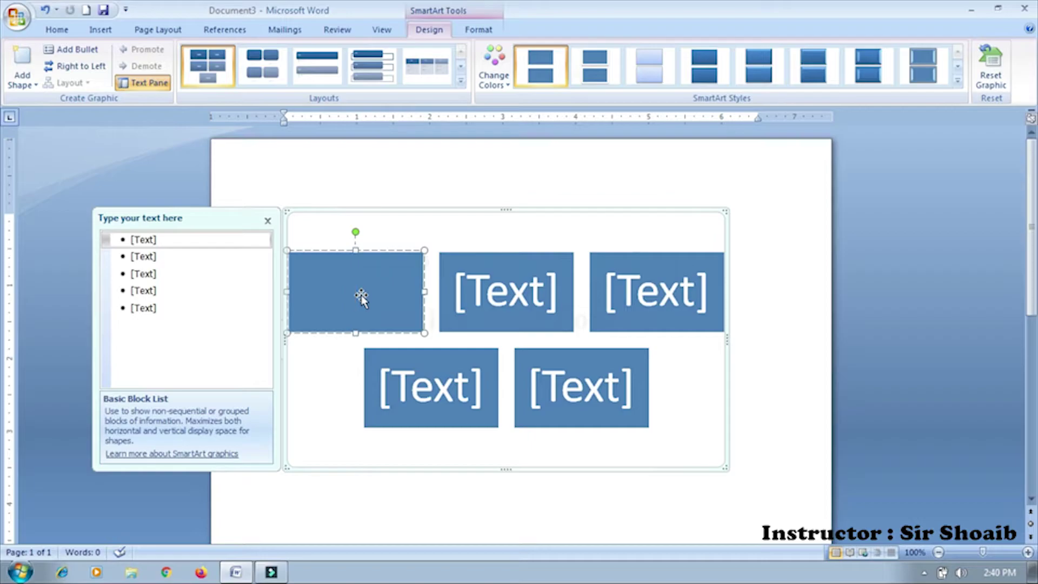
click(448, 236)
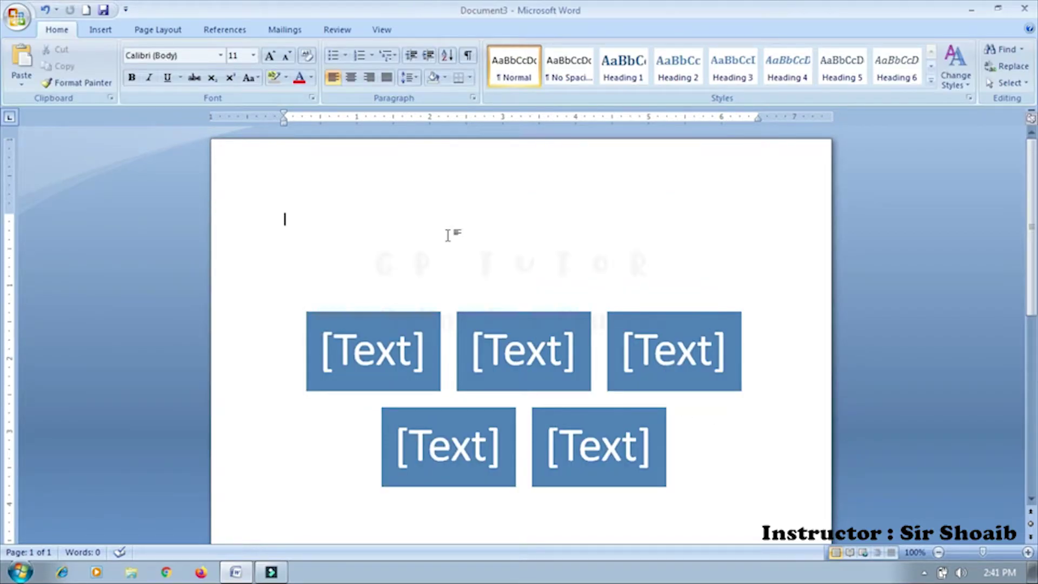
Type the title 'Nestle' above the block graphic
text(Nestle)
Centre the title, enlarge it to 35 pt, make it bold and underlined, and remove the blank line
key(Home)
key(shift+Down)
key(ctrl+e)
key(ctrl+shift+period)
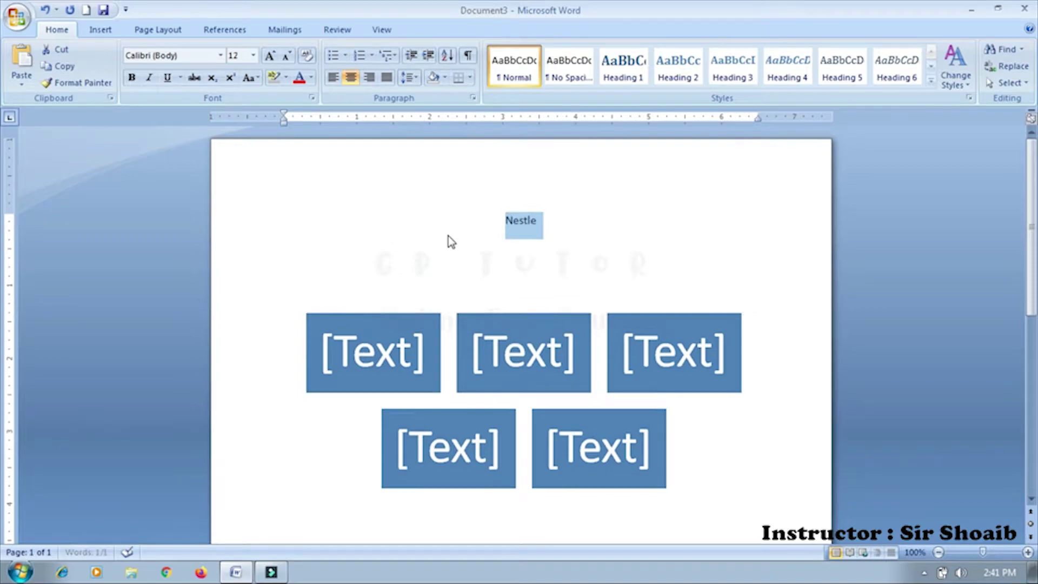
key(ctrl+shift+period)
key(ctrl+shift+period)
key(ctrl+shift+period)
key(ctrl+b)
key(ctrl+u)
key(Down)
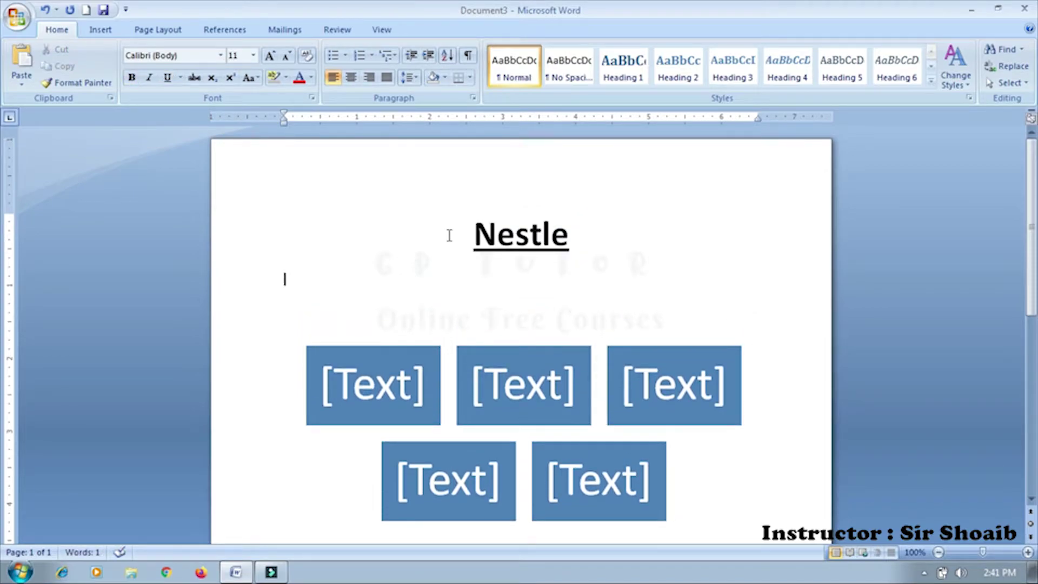
key(BackSpace)
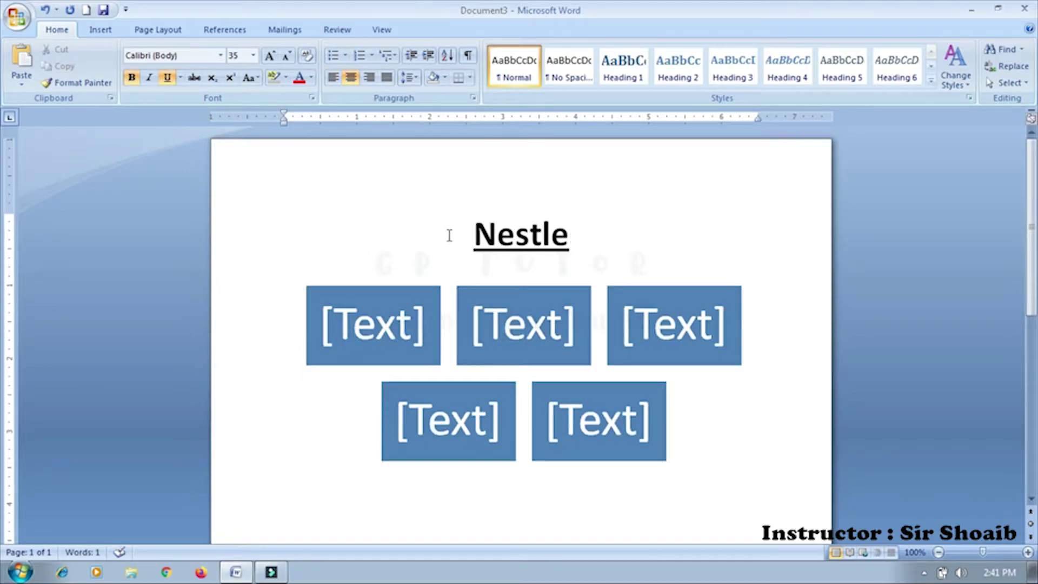
click(381, 354)
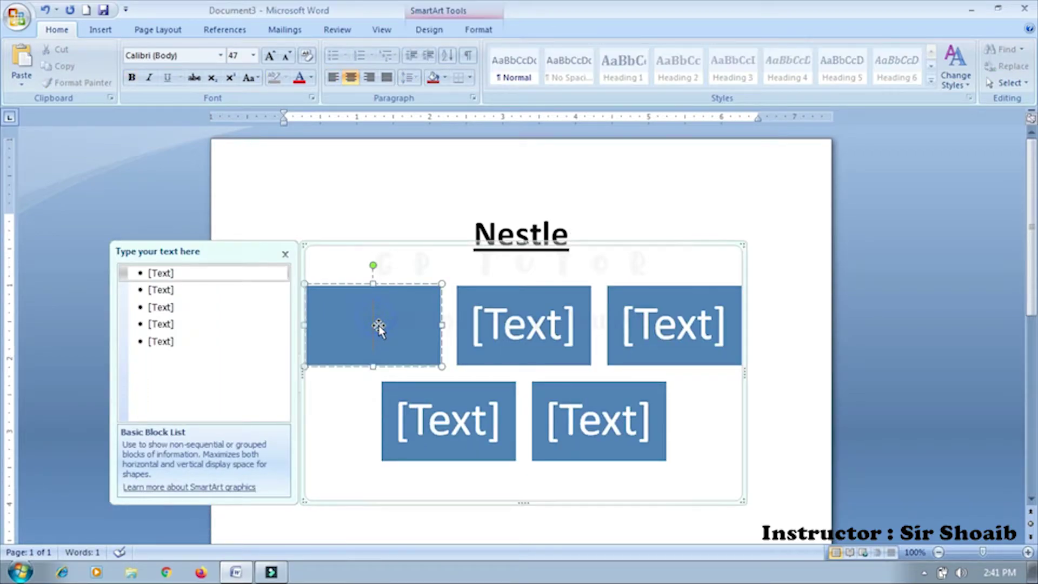
Type Karachi and Hyderabad into the first two SmartArt blocks
text(Karachi)
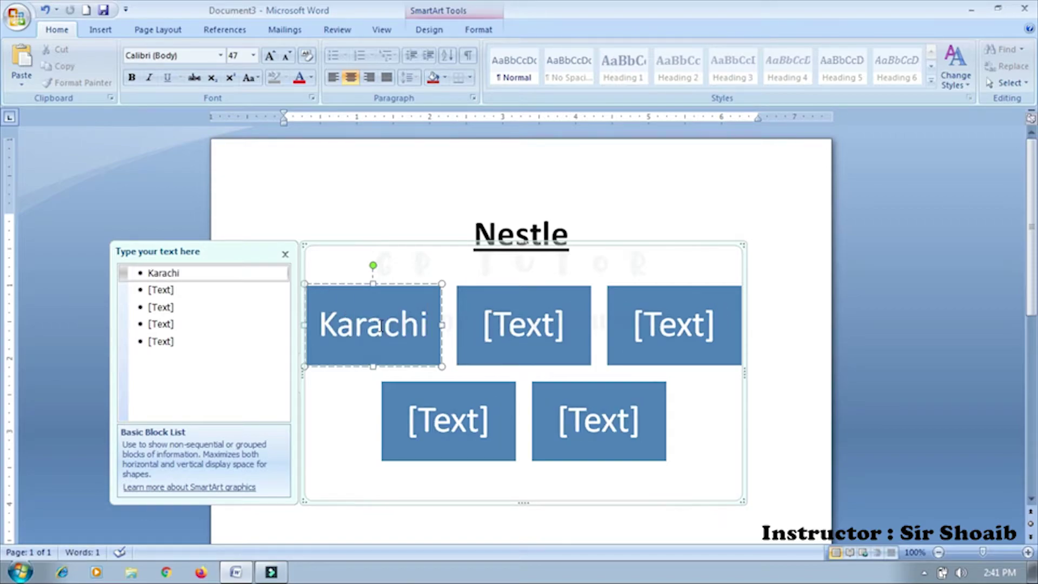
click(528, 328)
text(Hyderabad)
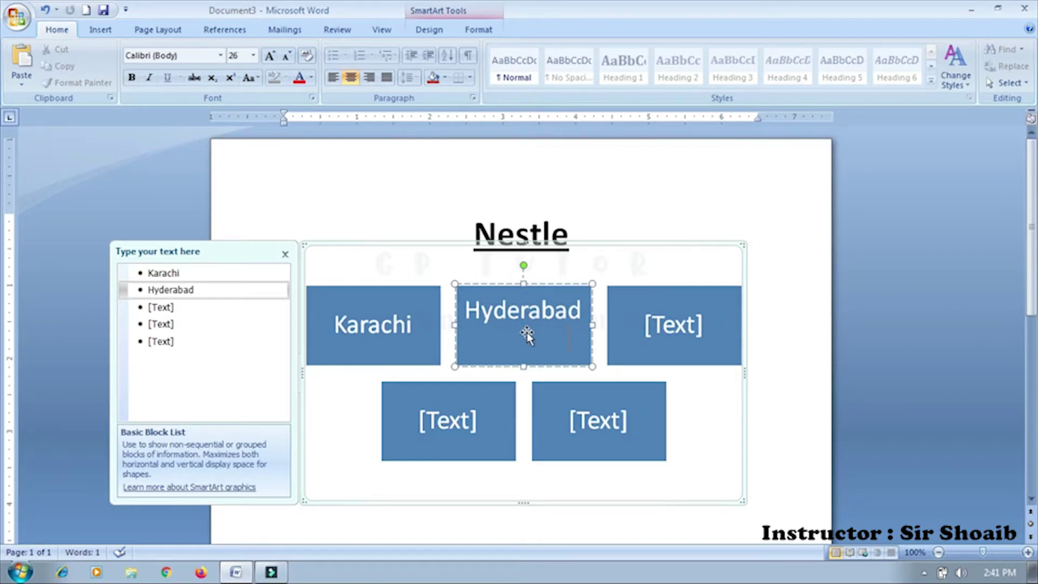
click(684, 313)
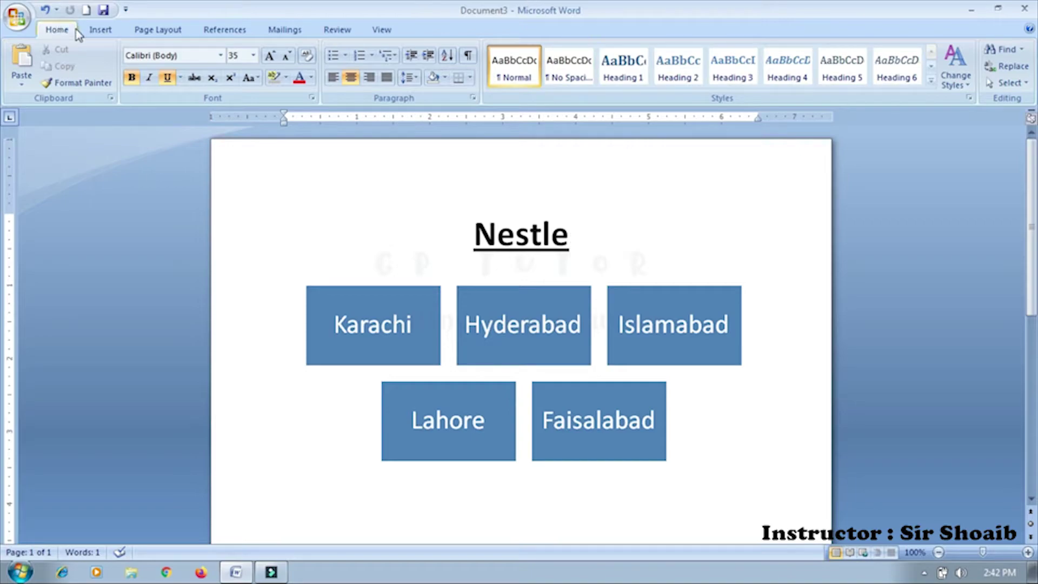
click(100, 29)
click(533, 359)
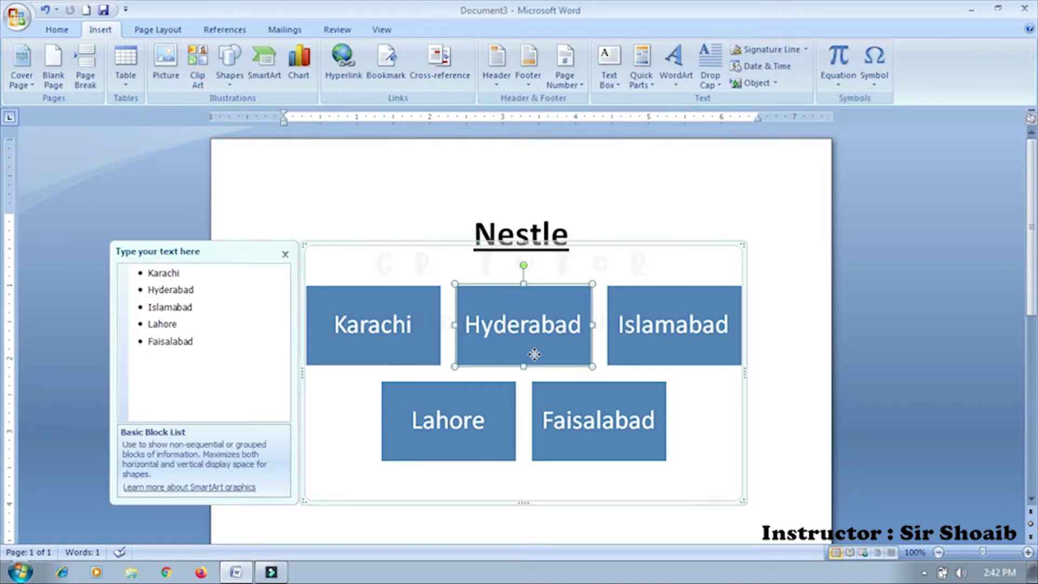
Select the Lahore and Karachi boxes, deselect them, and show the SmartArt Tools Design options
click(436, 438)
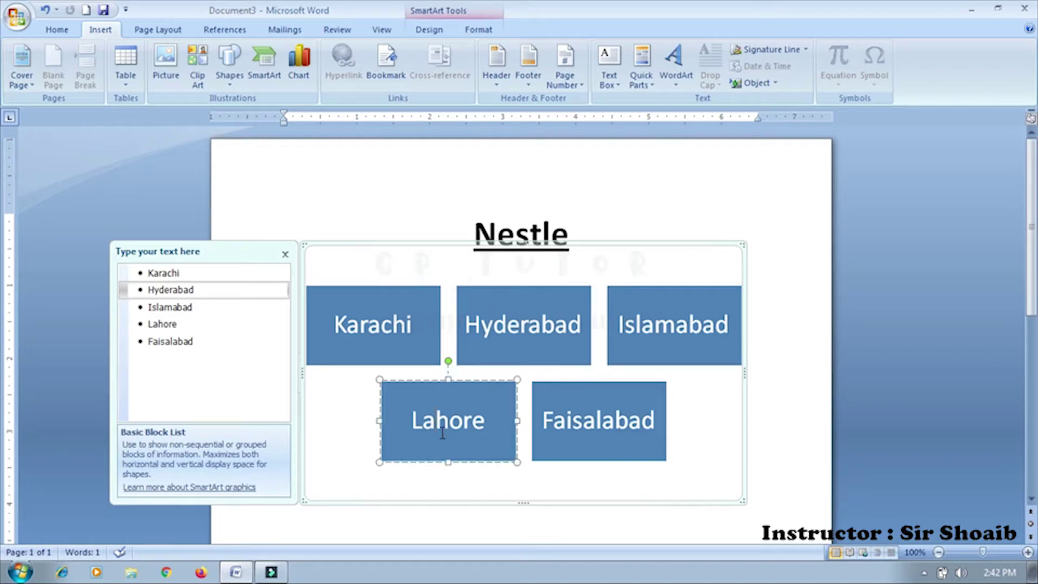
click(396, 310)
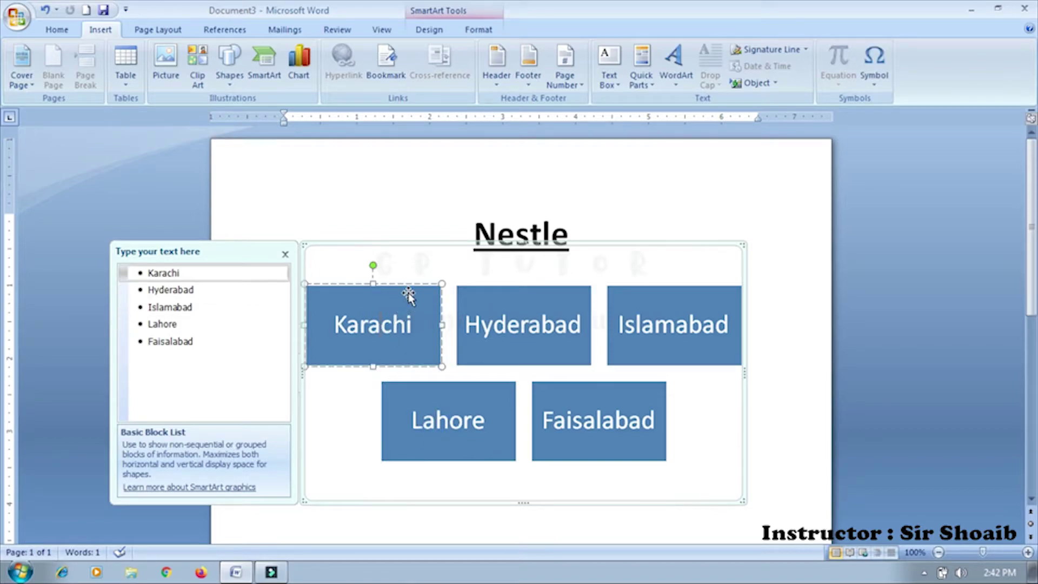
click(431, 243)
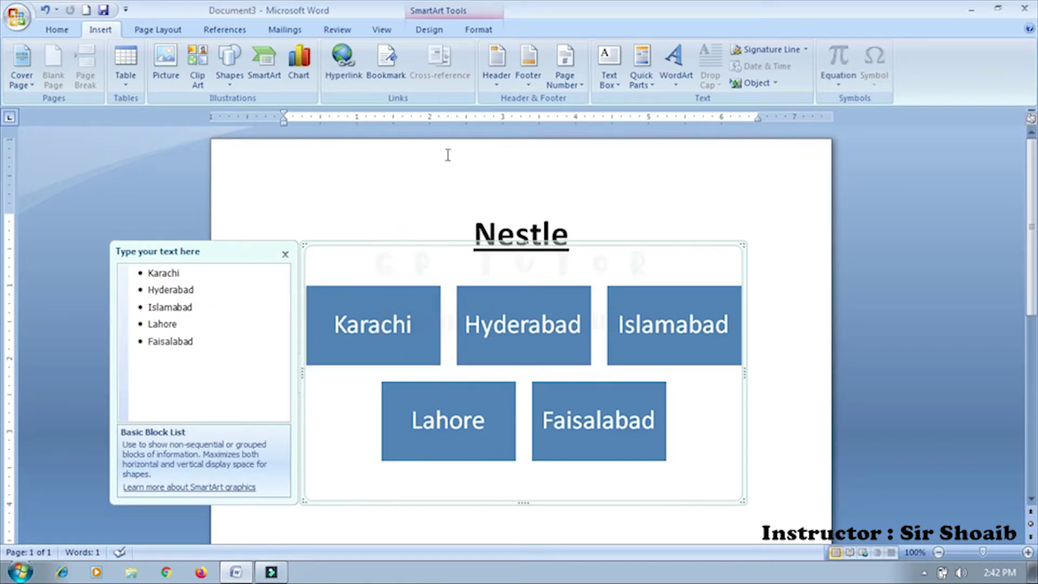
click(430, 30)
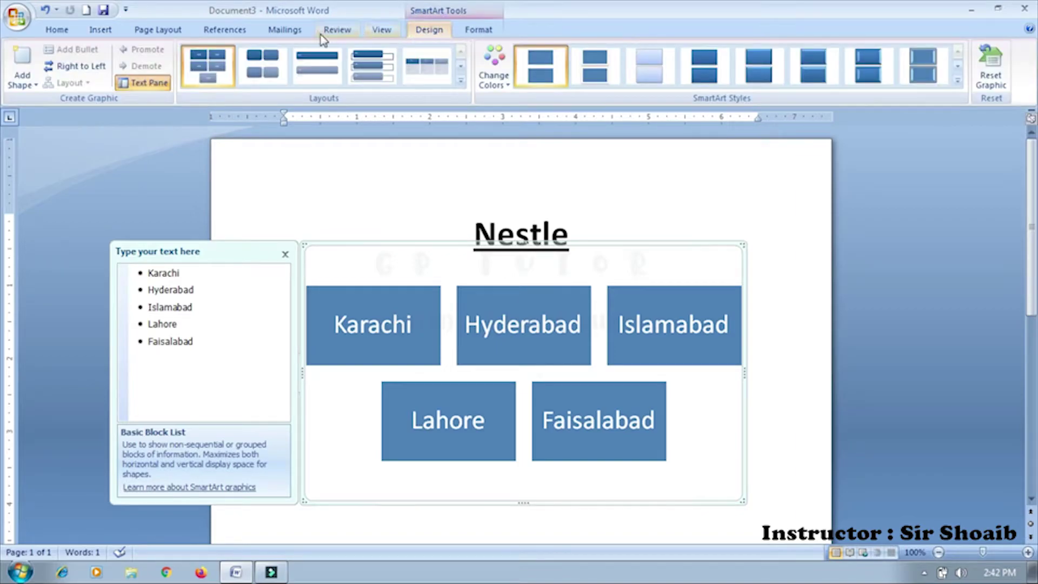
Add two empty shapes after Faisalabad, then delete them to keep five city boxes
click(31, 93)
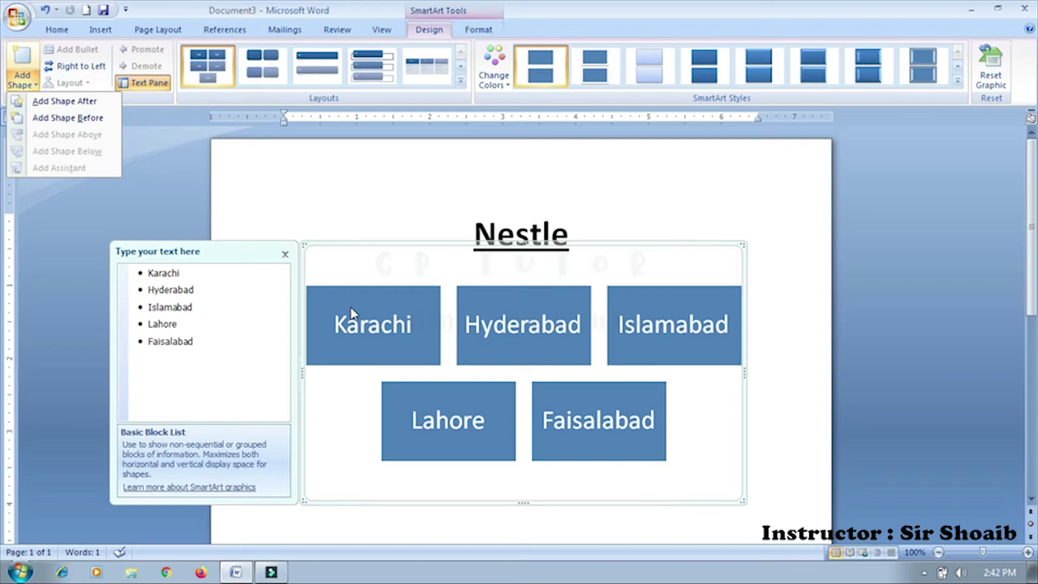
click(87, 102)
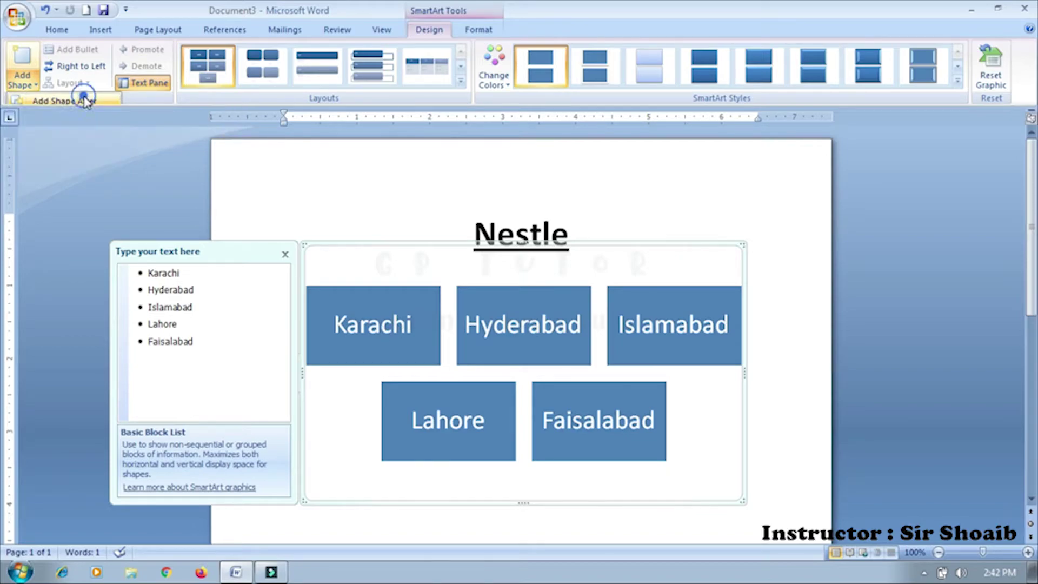
click(23, 80)
click(87, 104)
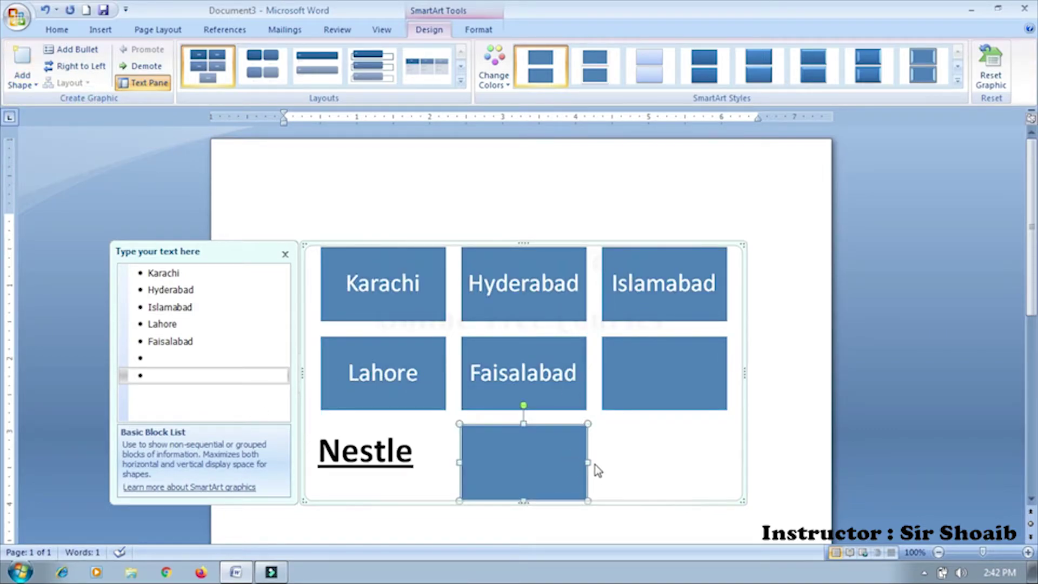
key(Delete)
key(Delete)
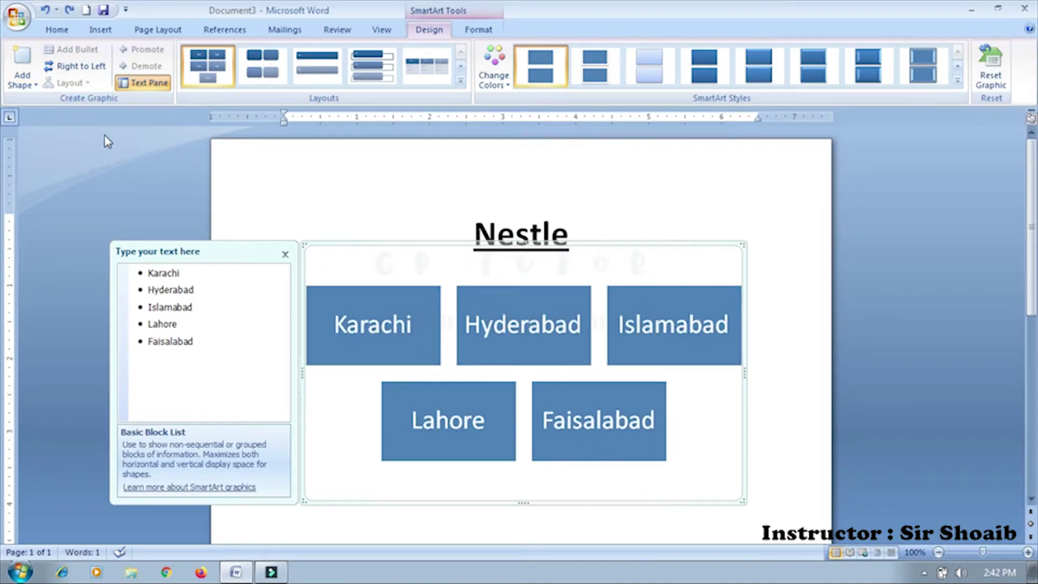
click(372, 309)
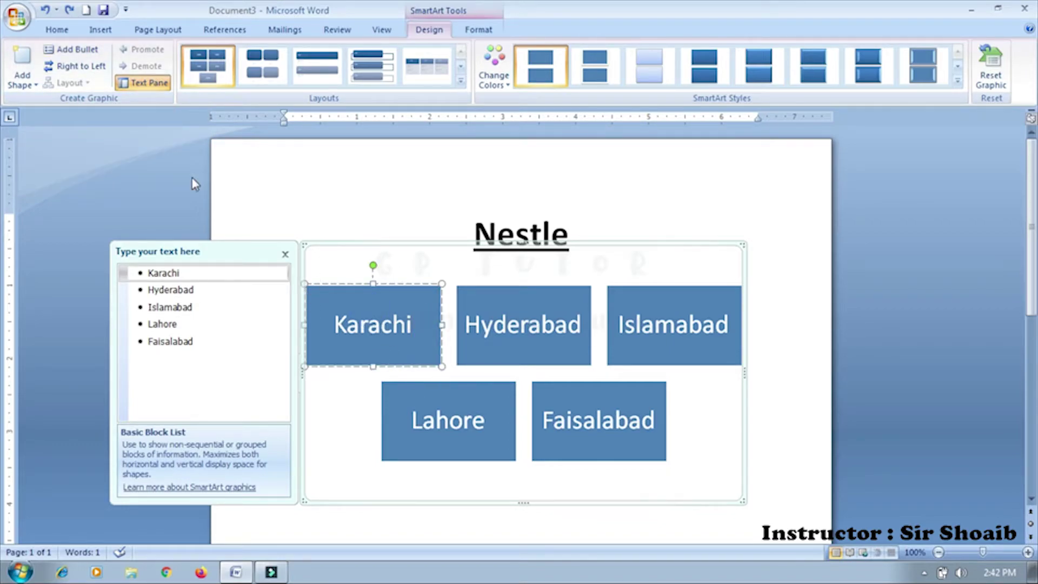
click(70, 49)
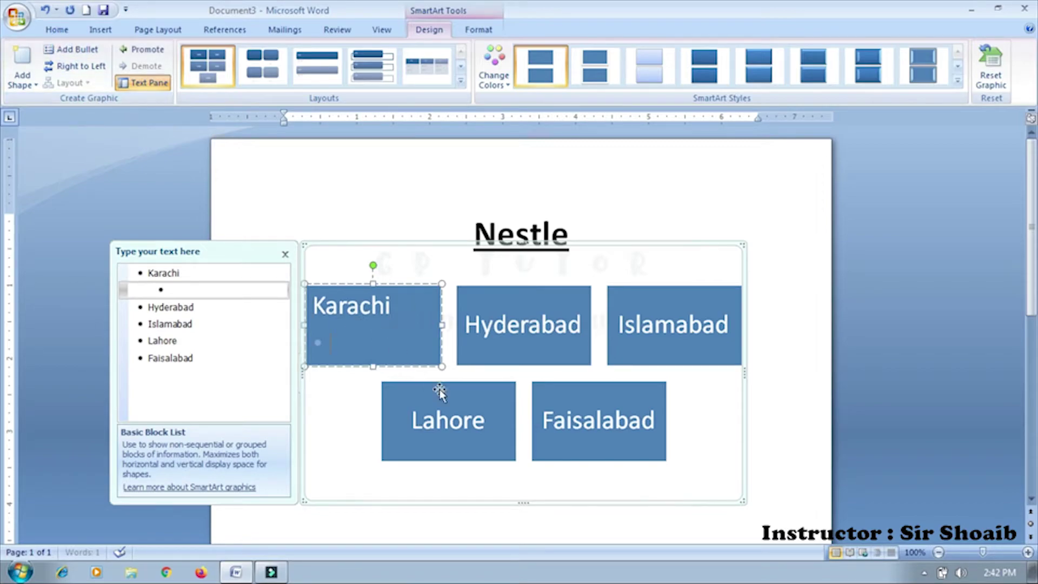
key(ctrl+z)
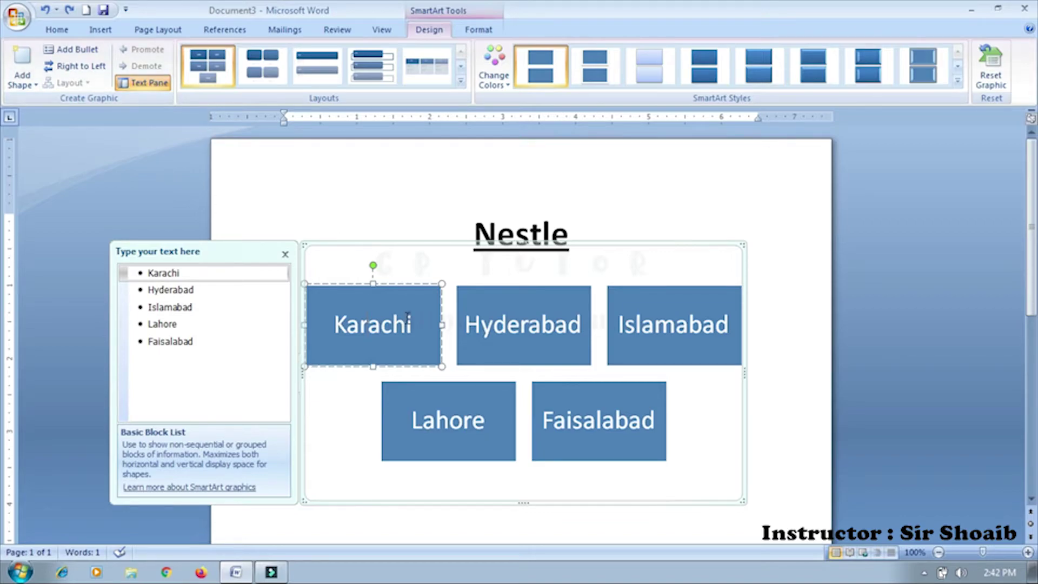
click(483, 302)
click(408, 300)
click(499, 310)
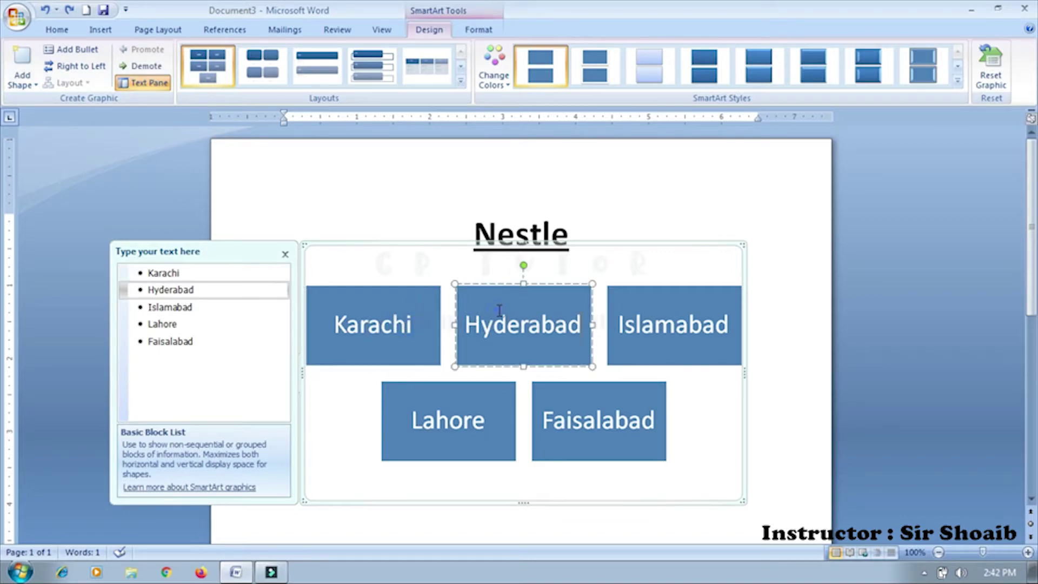
click(136, 72)
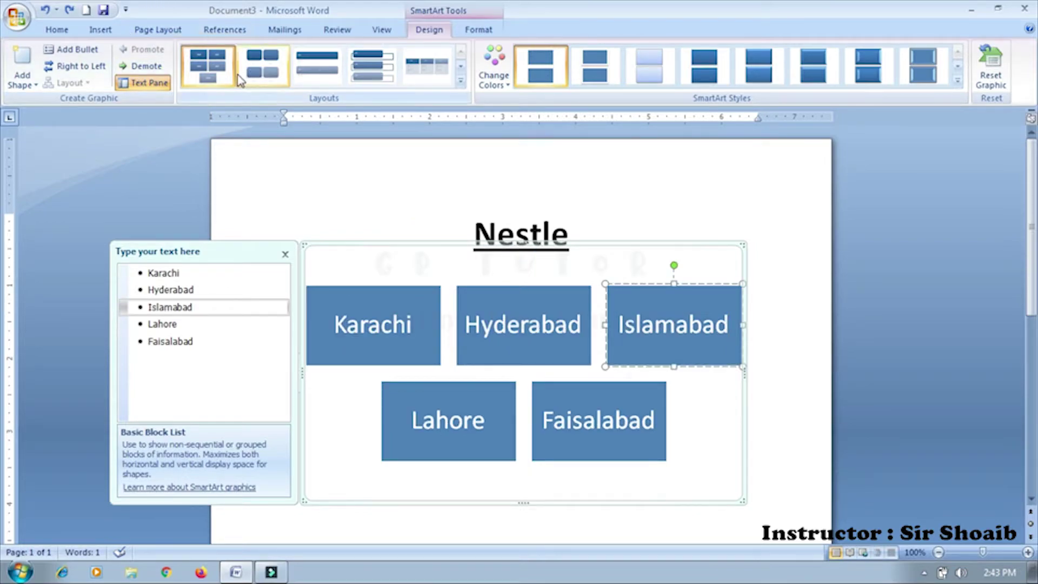
click(460, 80)
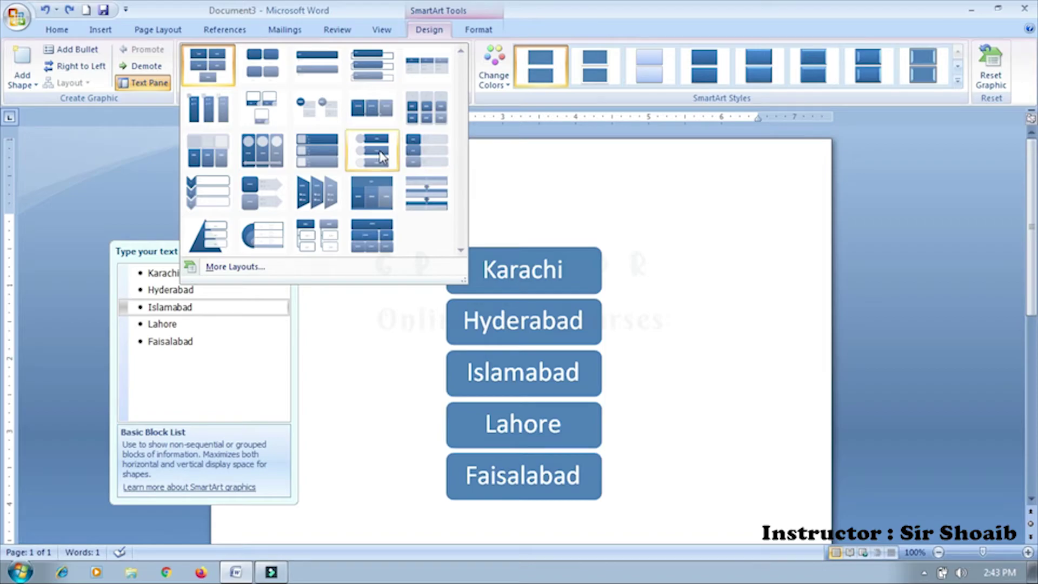
click(433, 31)
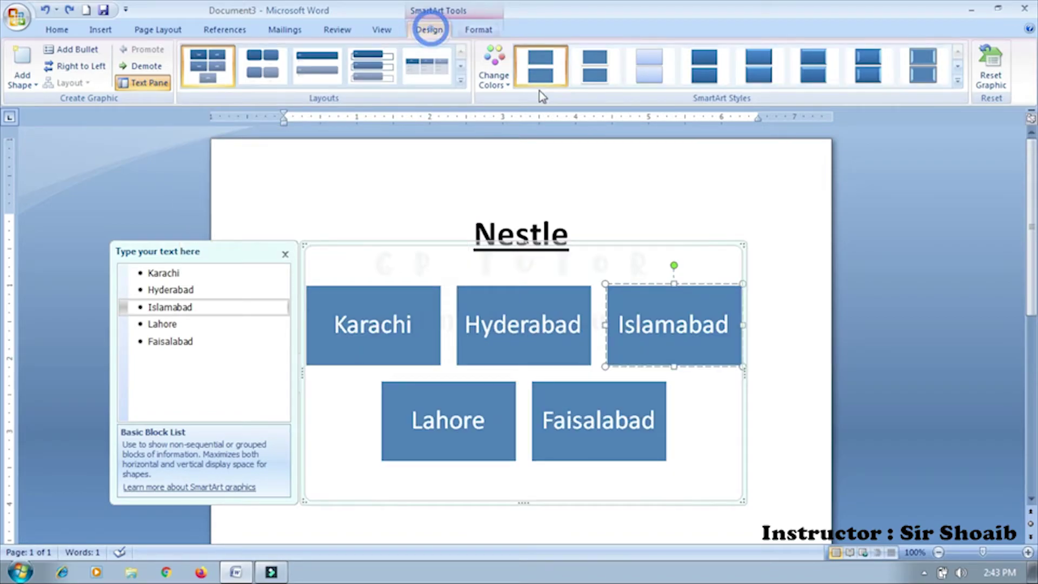
click(500, 81)
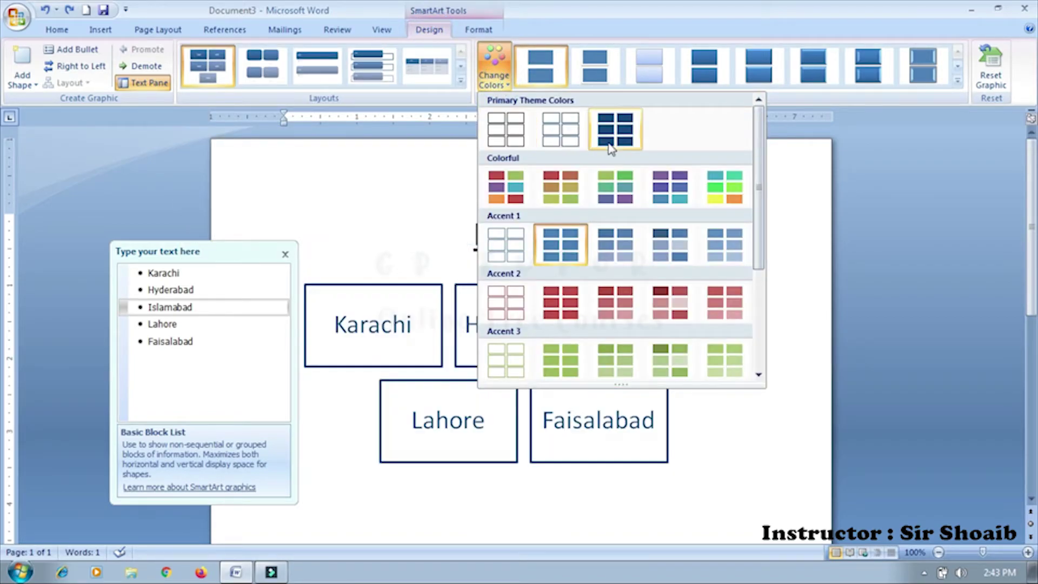
scroll(675, 303, down, 3)
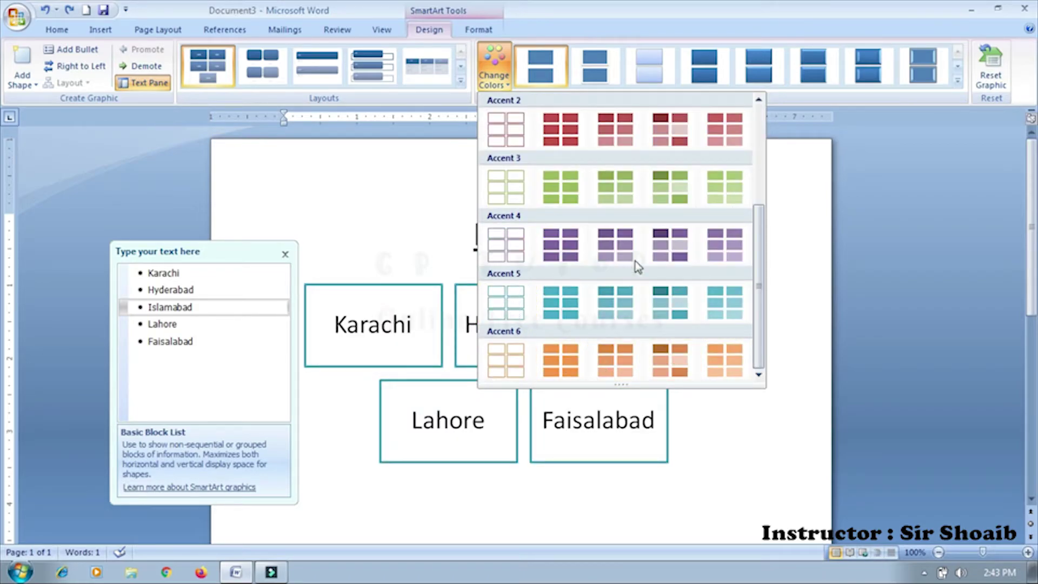
click(495, 68)
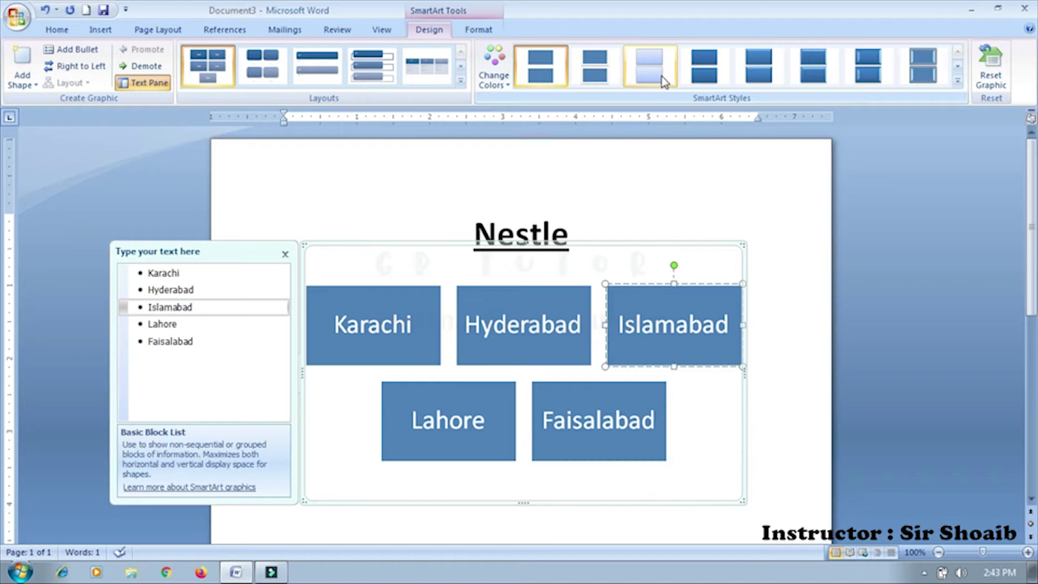
click(958, 81)
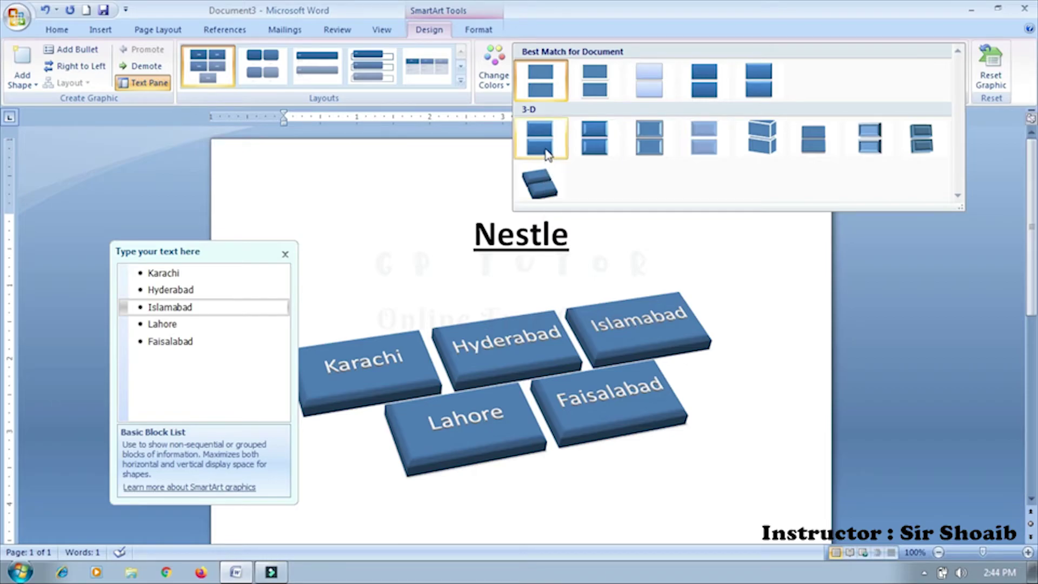
click(583, 154)
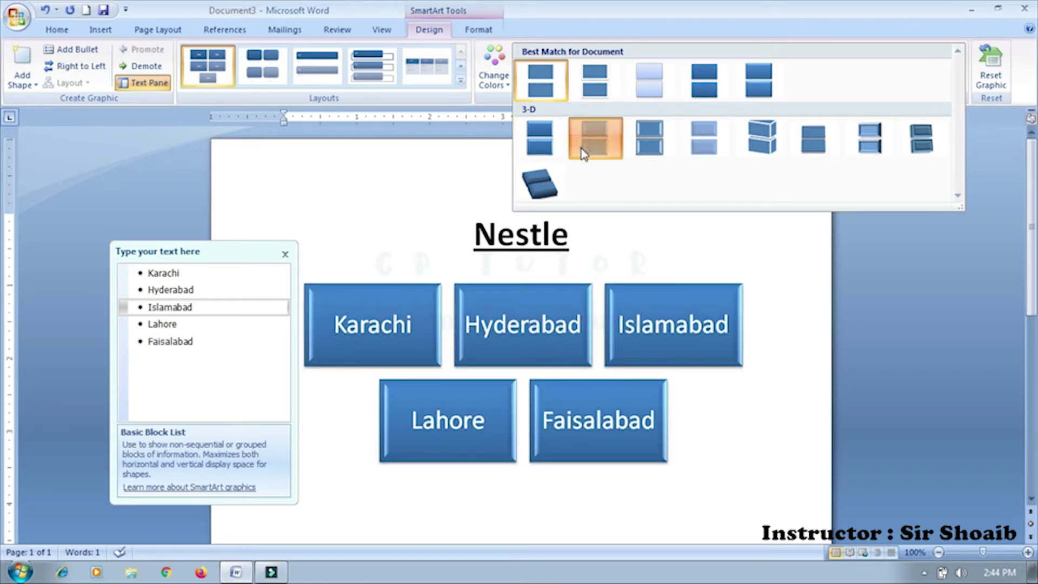
click(993, 86)
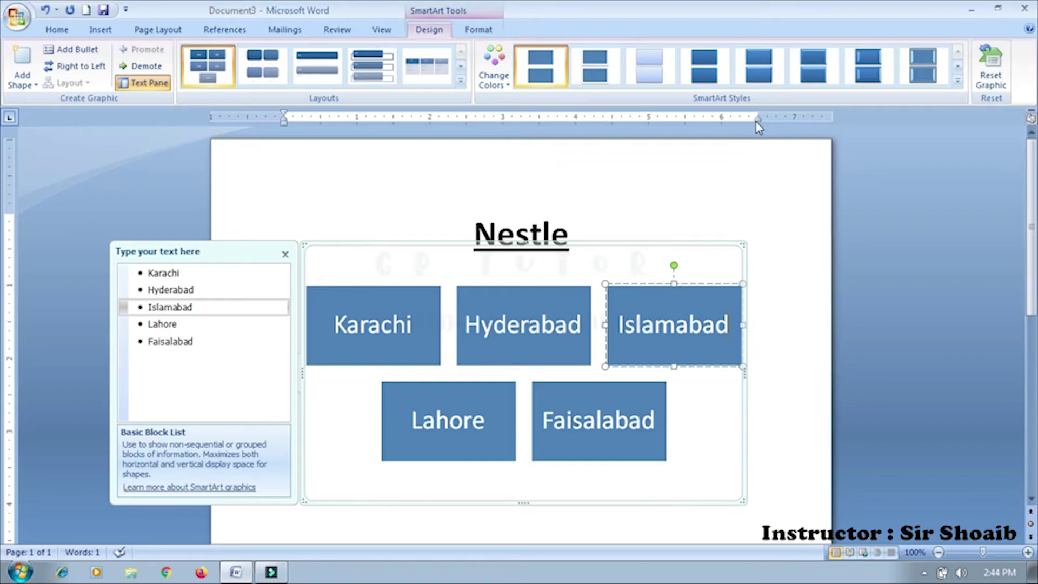
Apply a gradient 3-D SmartArt style, then shrink and re-enlarge the Islamabad box
click(754, 66)
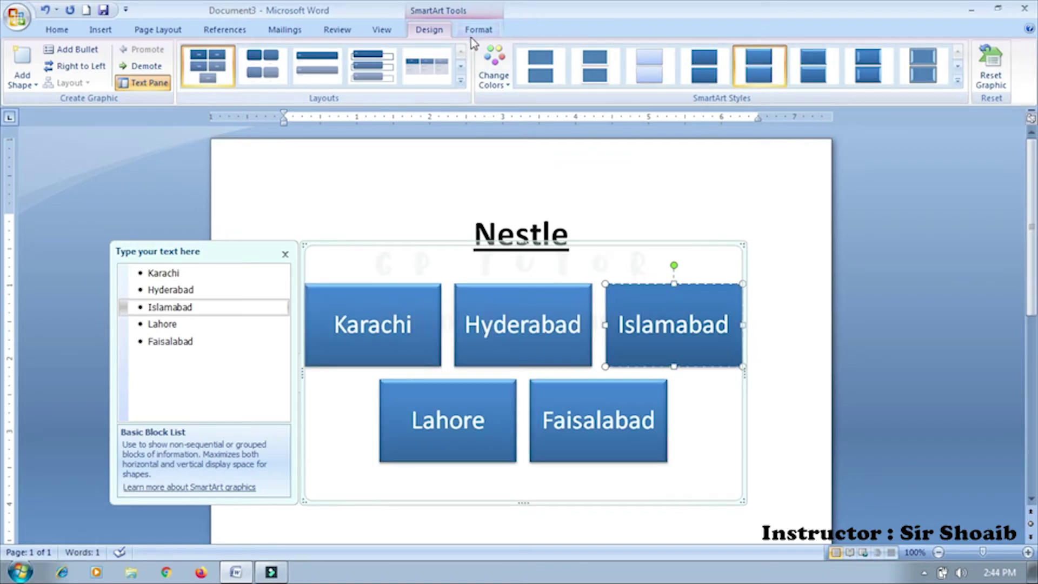
click(473, 33)
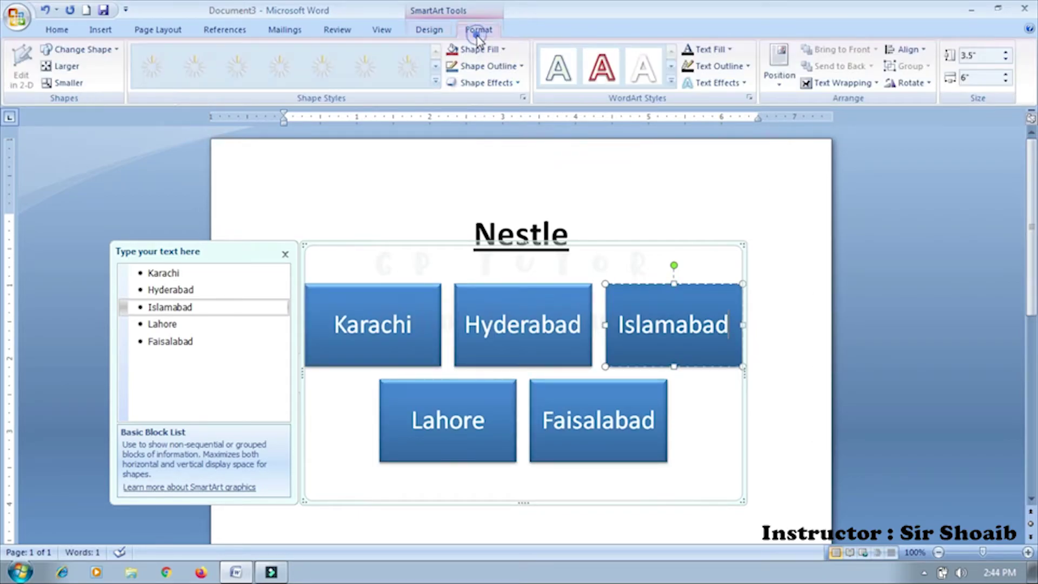
click(79, 86)
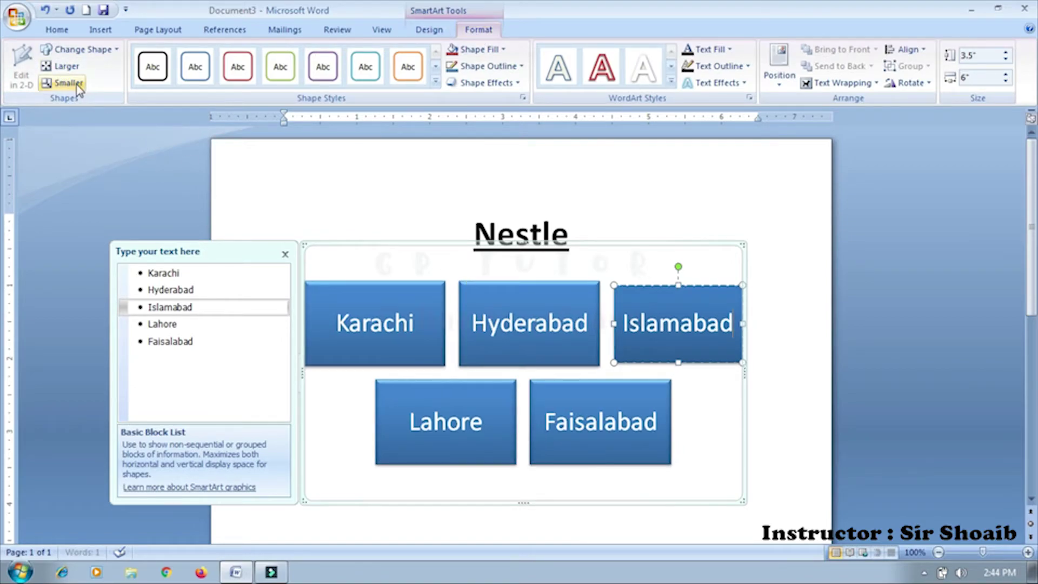
click(68, 66)
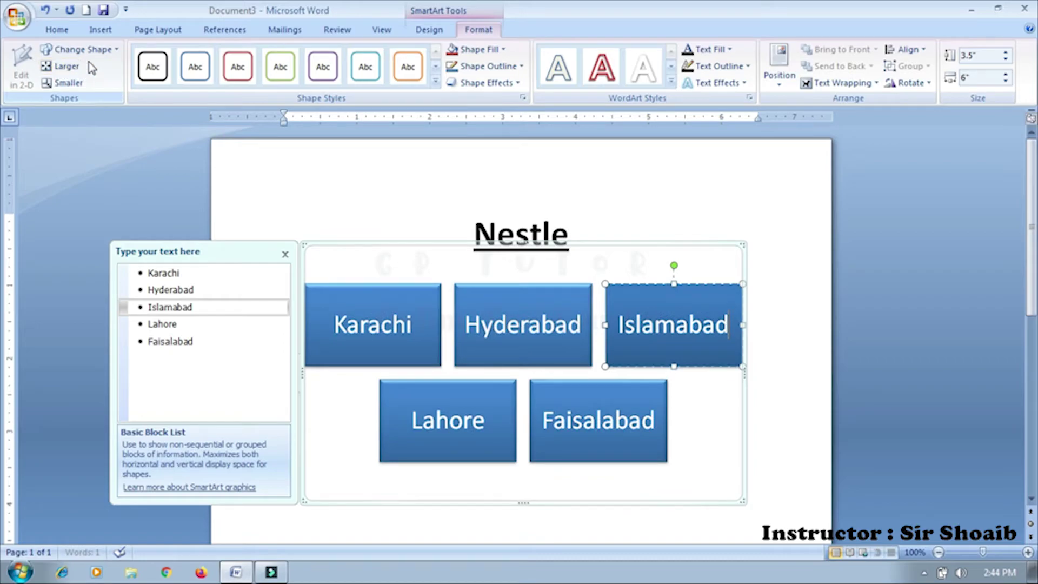
Browse the Change Shape gallery without changing anything, then reselect the Islamabad box
click(88, 52)
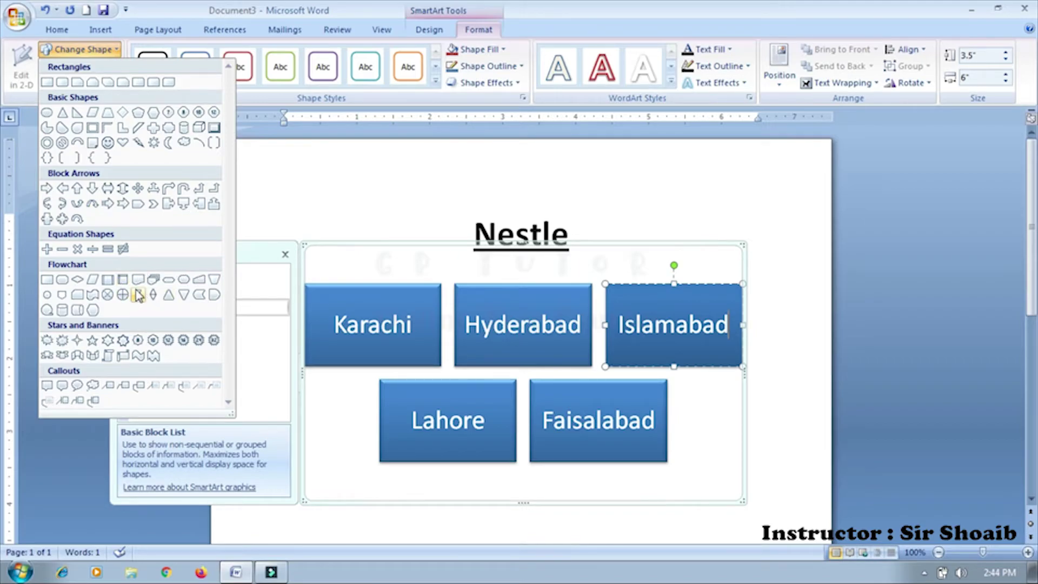
click(107, 282)
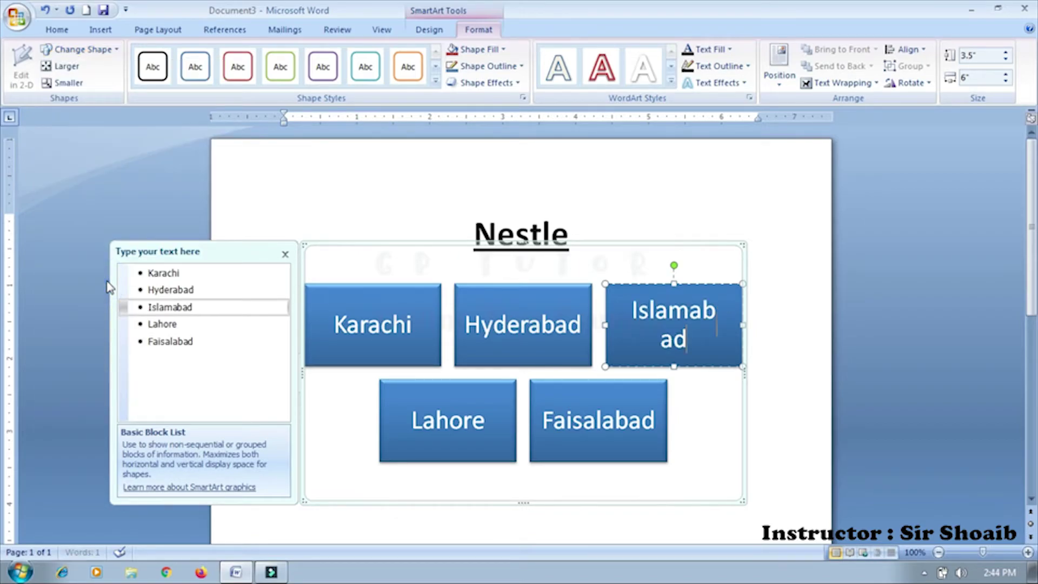
click(791, 462)
click(711, 332)
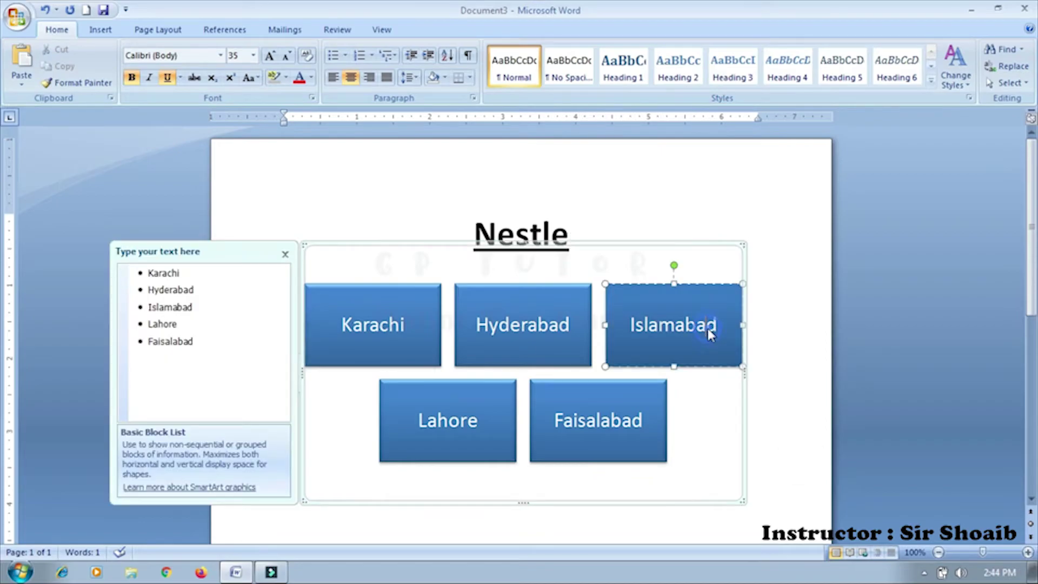
click(702, 284)
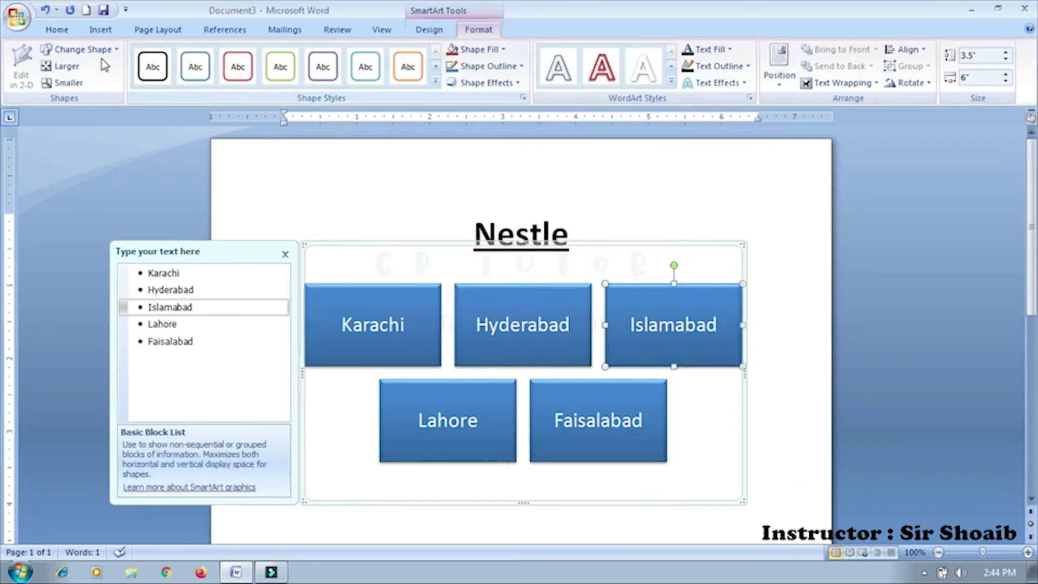
Try wave and card shapes on Islamabad, settling on the curved flowchart shape with concave right side
click(92, 49)
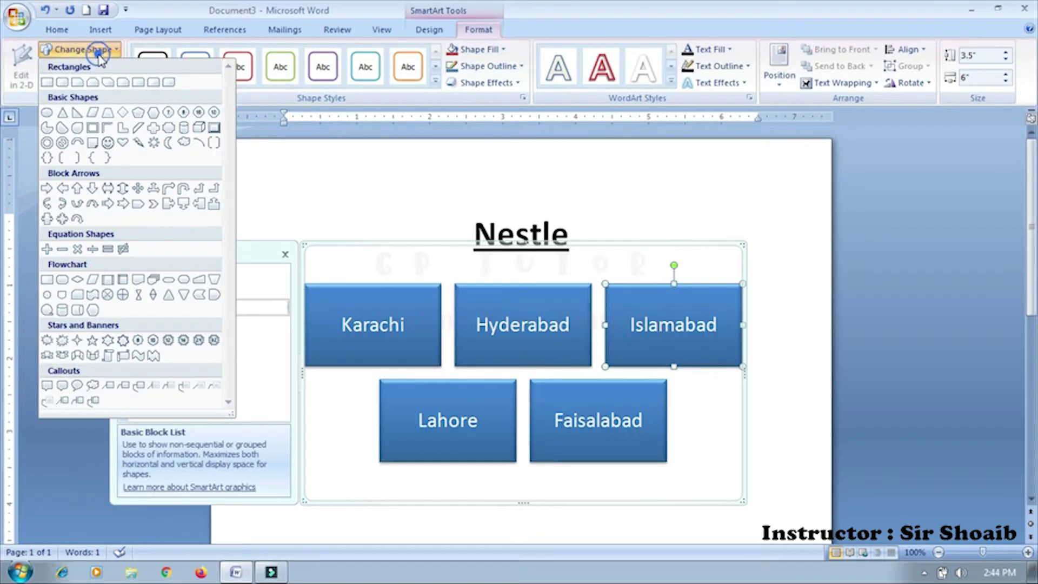
click(92, 295)
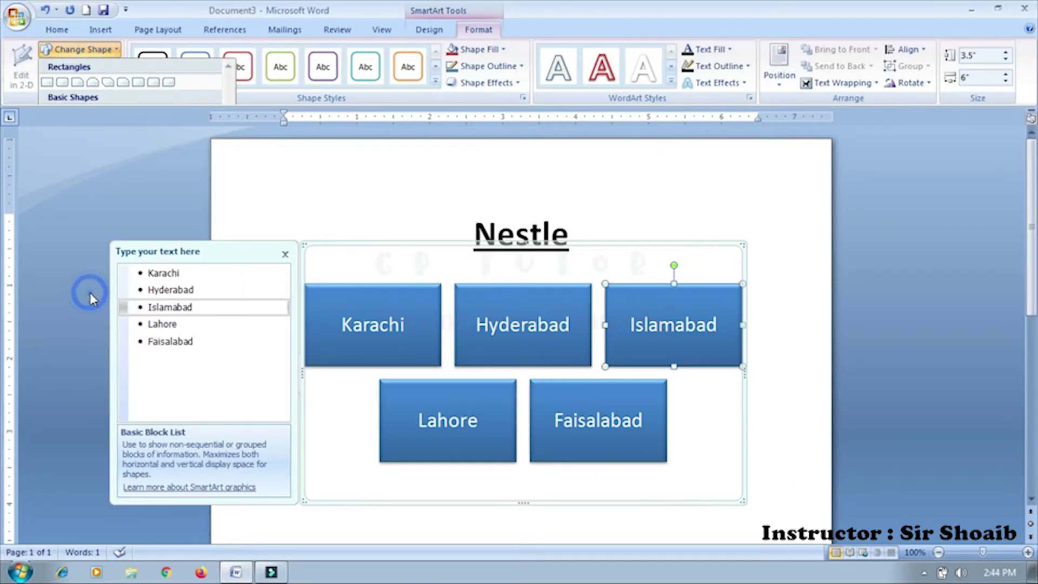
click(81, 49)
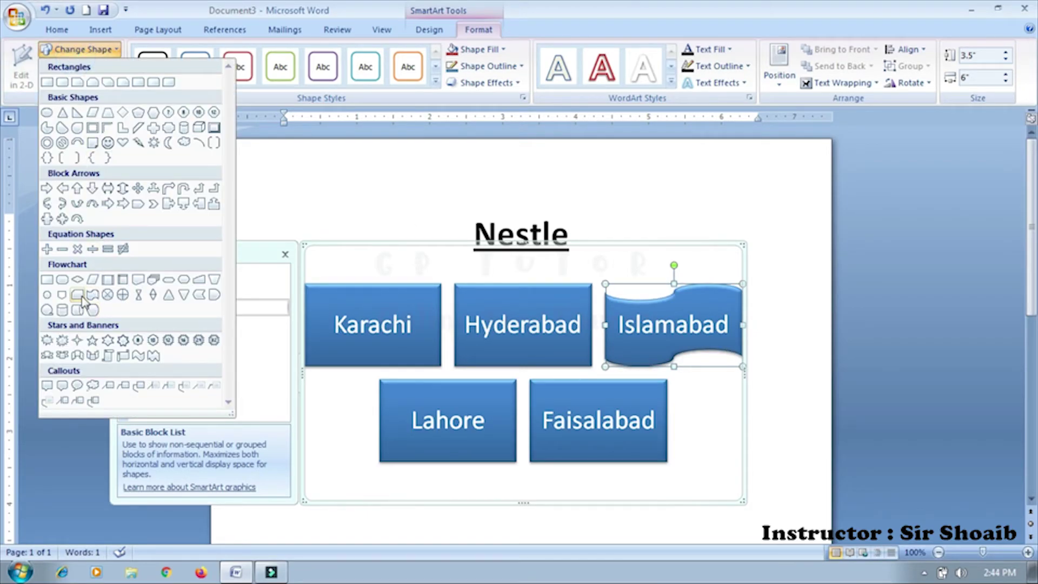
click(79, 296)
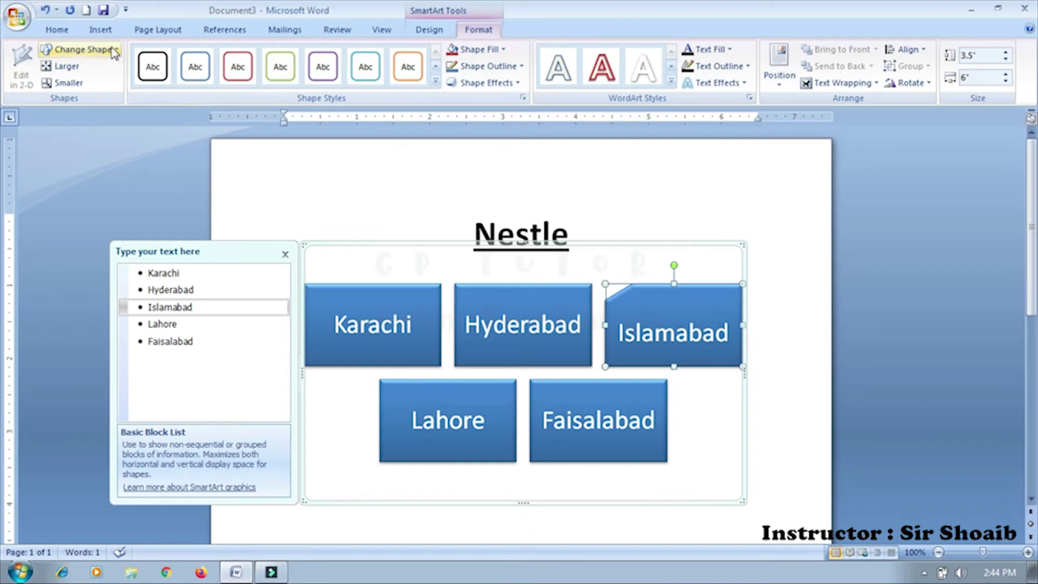
click(81, 49)
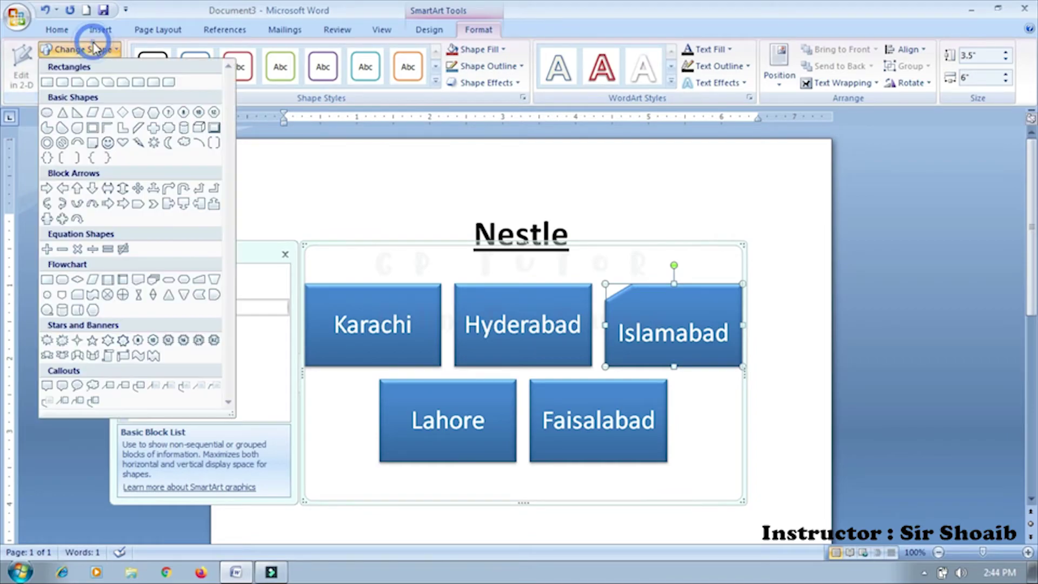
click(199, 295)
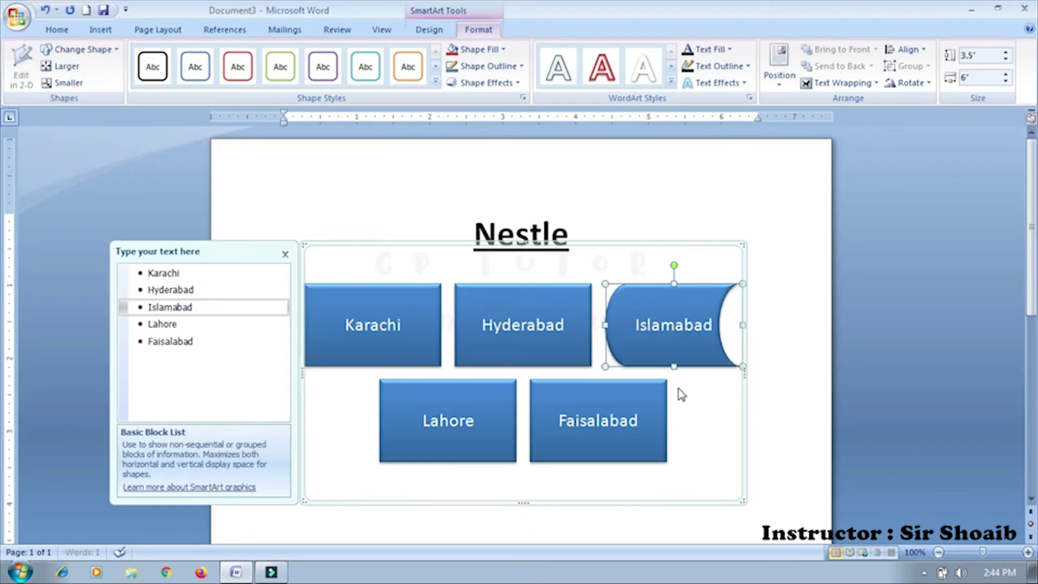
Give Karachi, Hyderabad, Lahore and Faisalabad the same curved flowchart shape
click(511, 335)
click(415, 338)
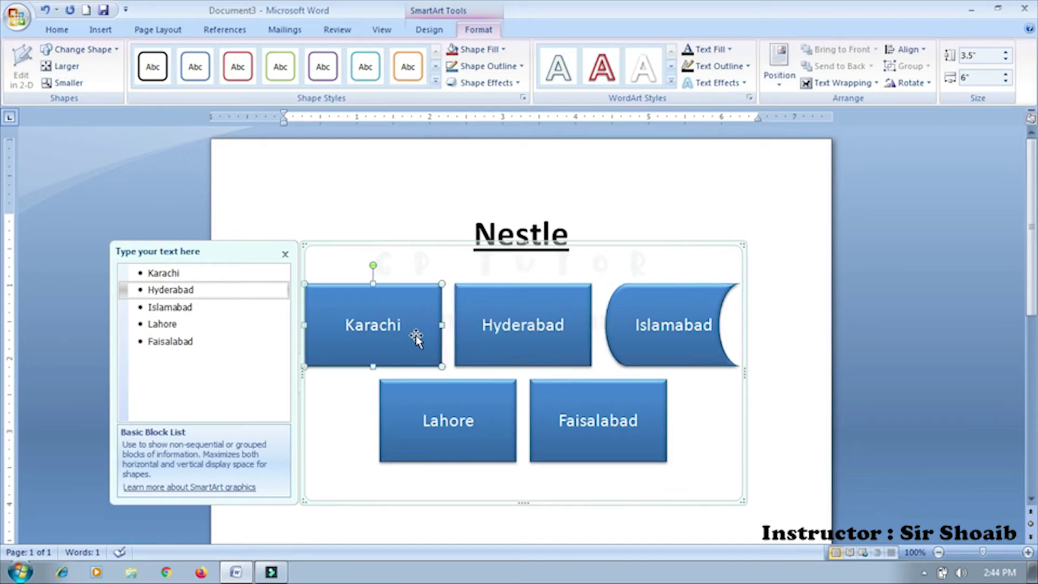
ctrl+click(498, 342)
ctrl+click(486, 424)
ctrl+click(590, 427)
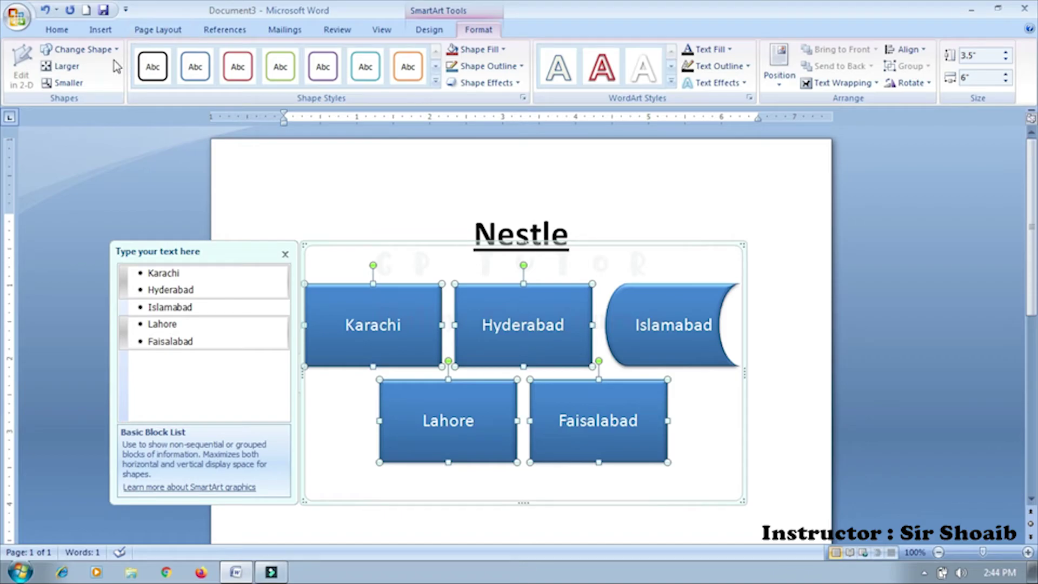
click(100, 49)
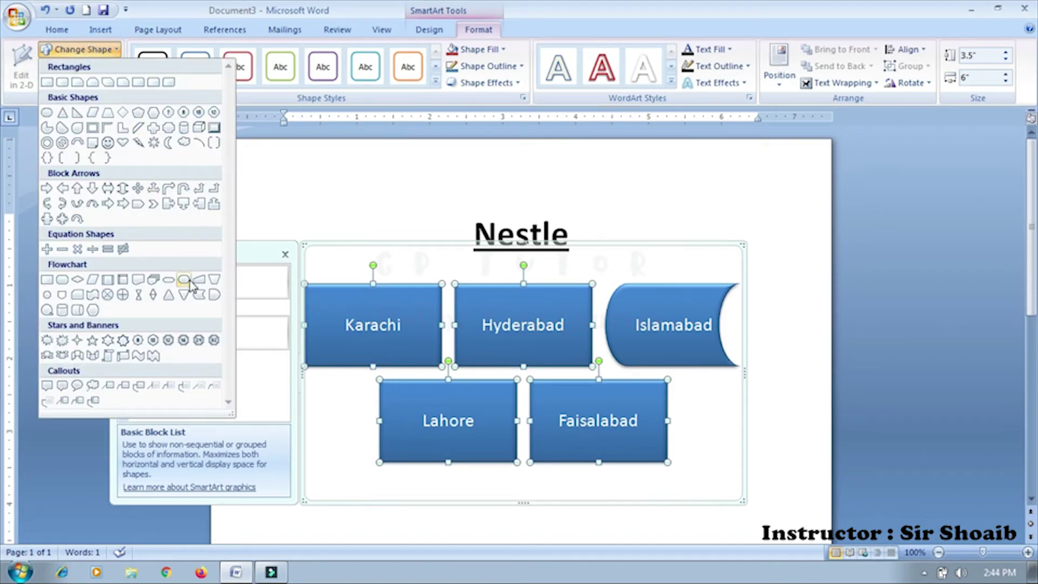
click(199, 295)
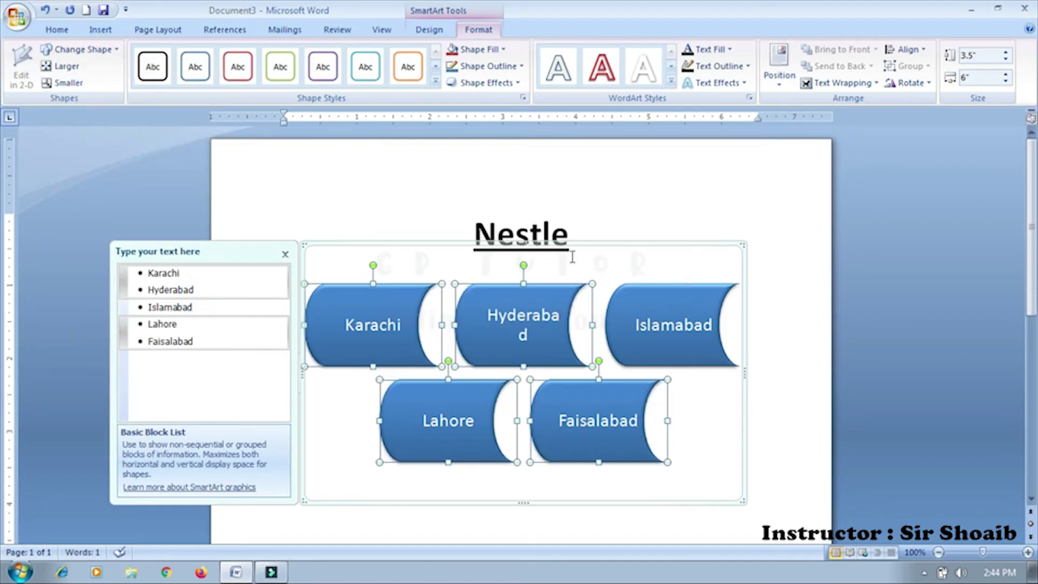
click(819, 224)
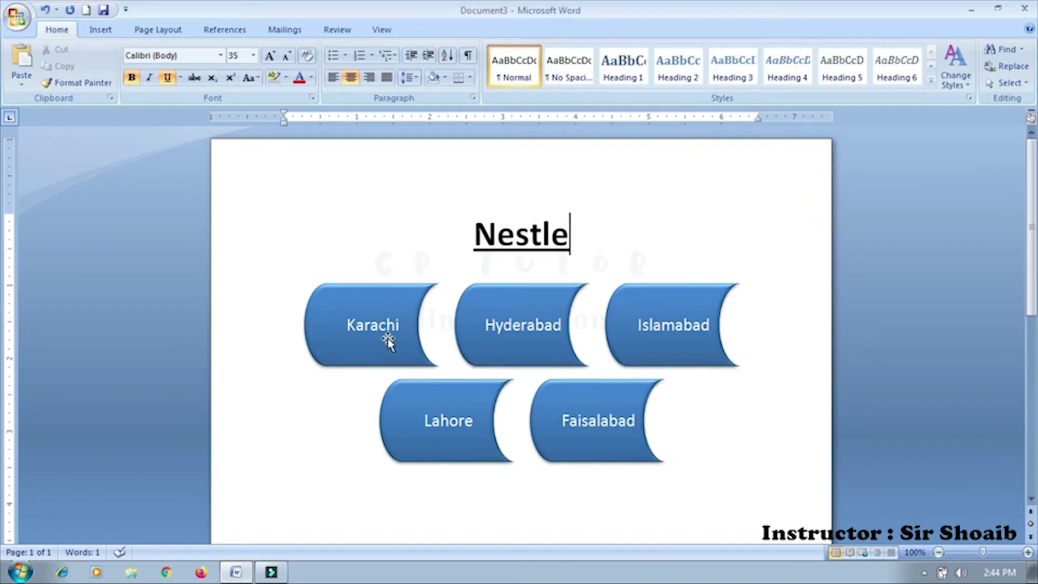
click(403, 340)
click(570, 323)
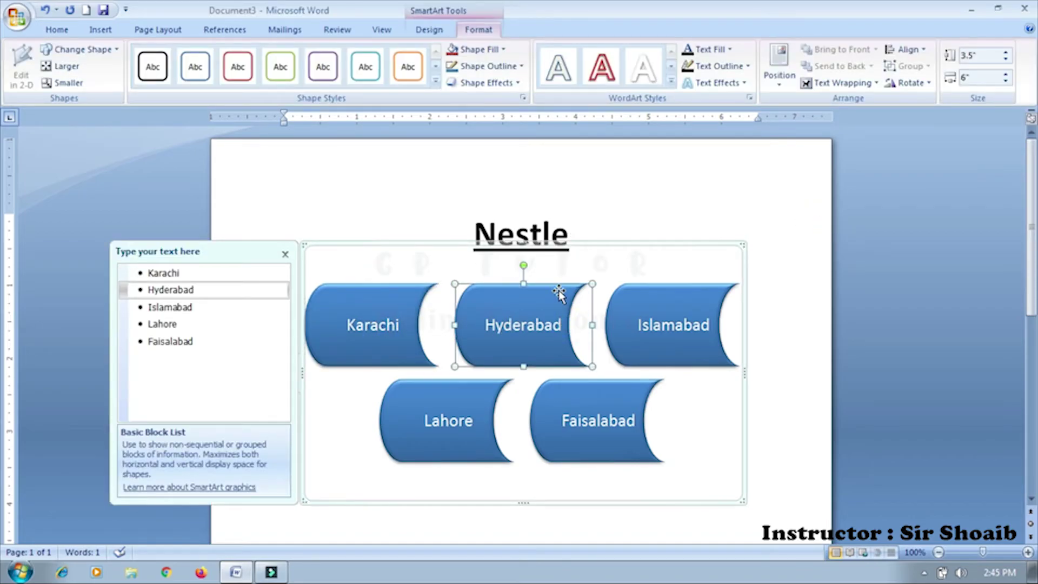
Select all five city shapes and apply the teal Intense Effect - Accent 5 style
click(435, 82)
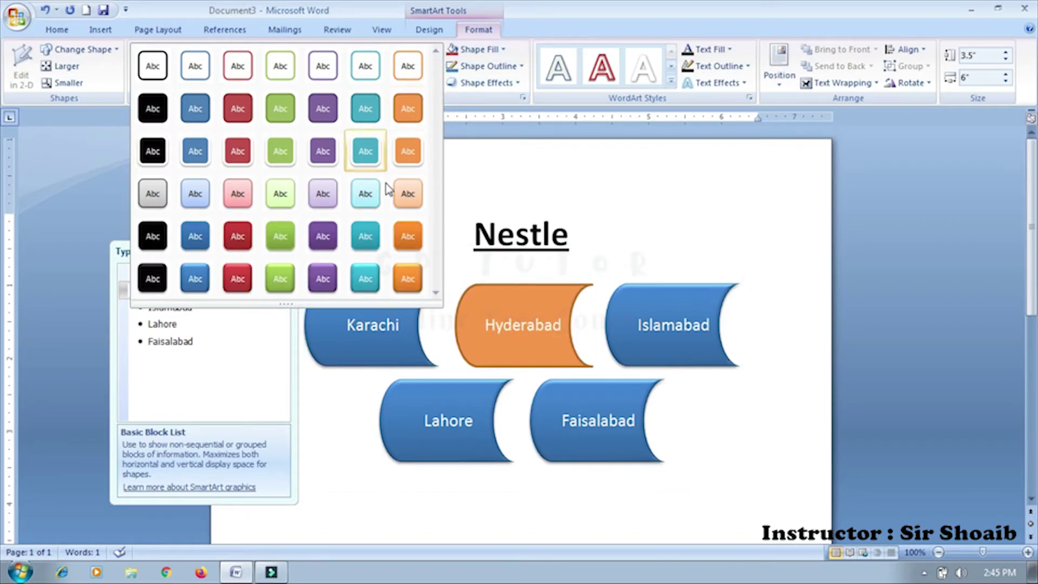
click(657, 248)
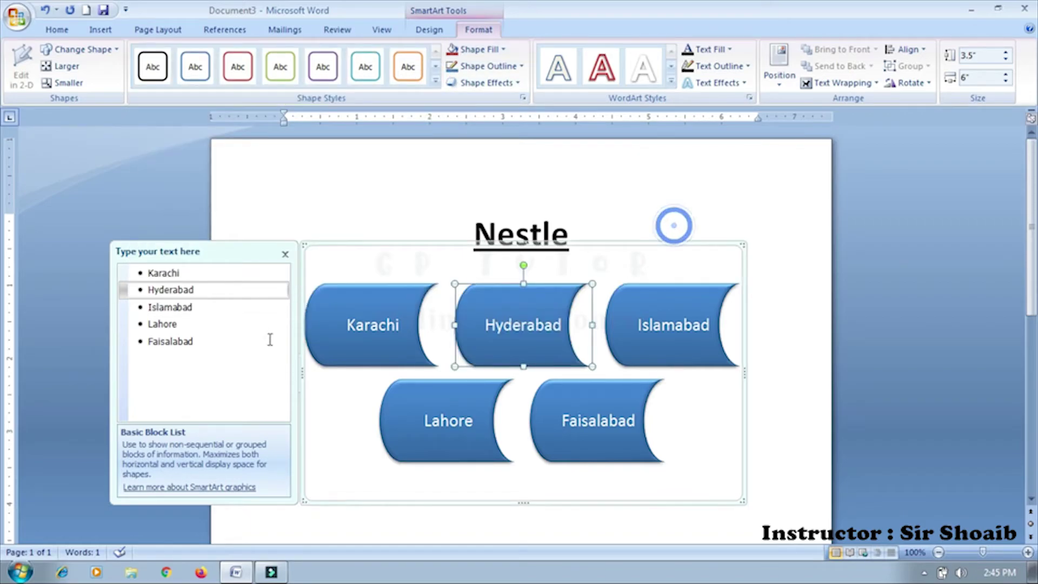
click(351, 329)
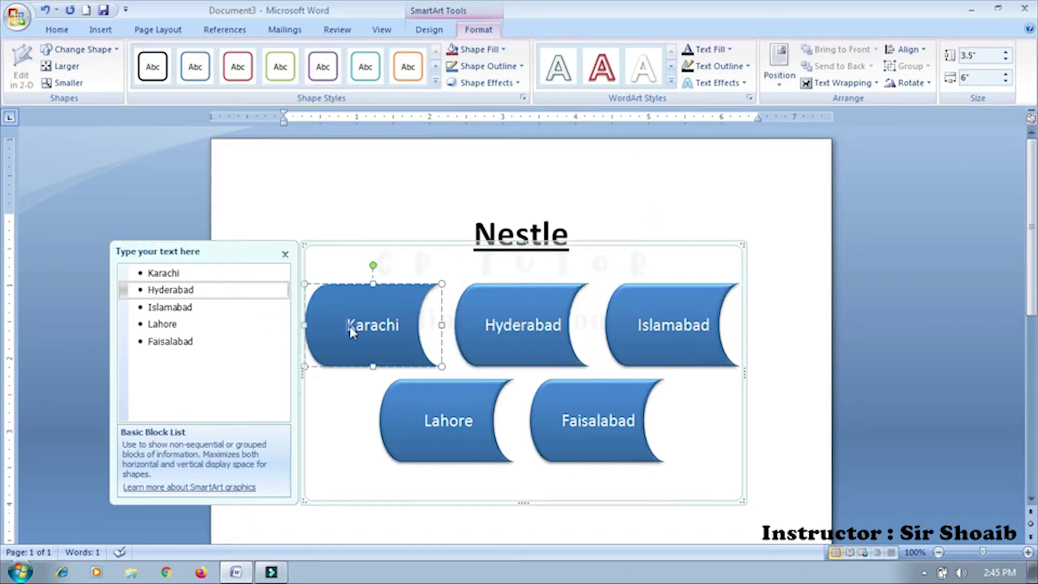
shift+click(522, 300)
shift+click(622, 319)
shift+click(611, 387)
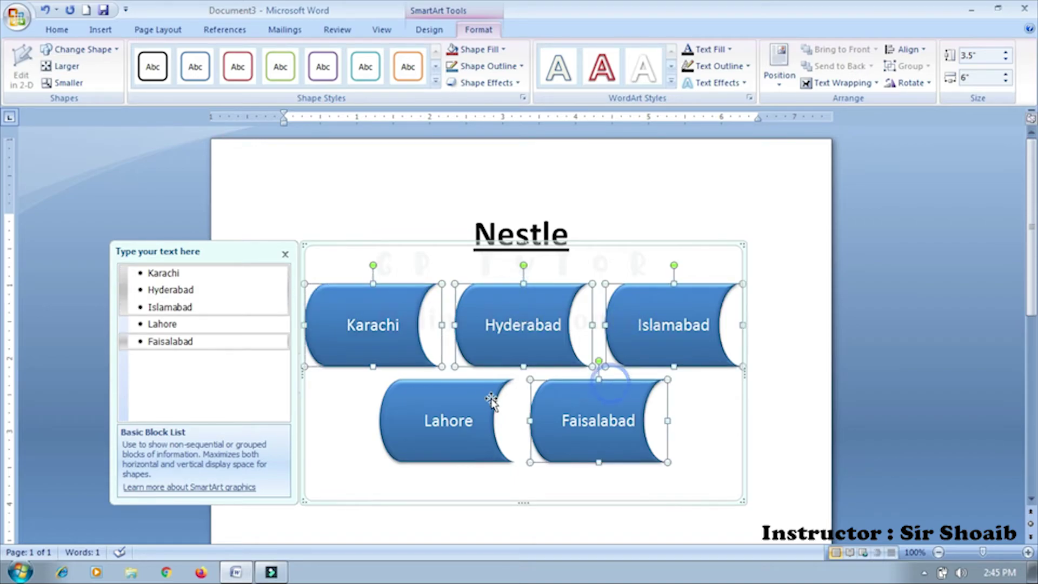
shift+click(481, 400)
click(435, 82)
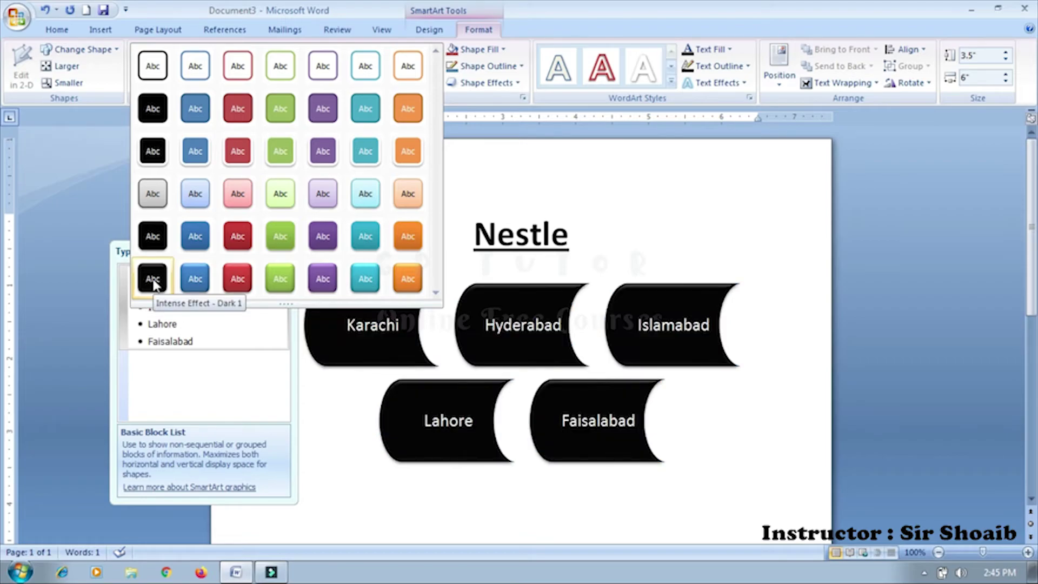
click(358, 279)
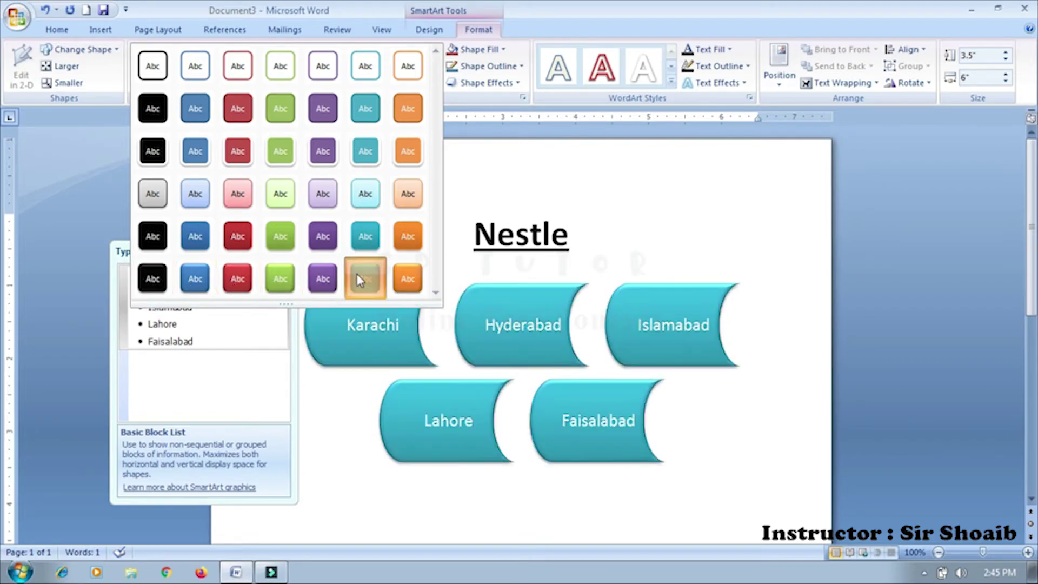
Fill the shapes with the Chrysanthemum picture, then undo that fill
click(493, 50)
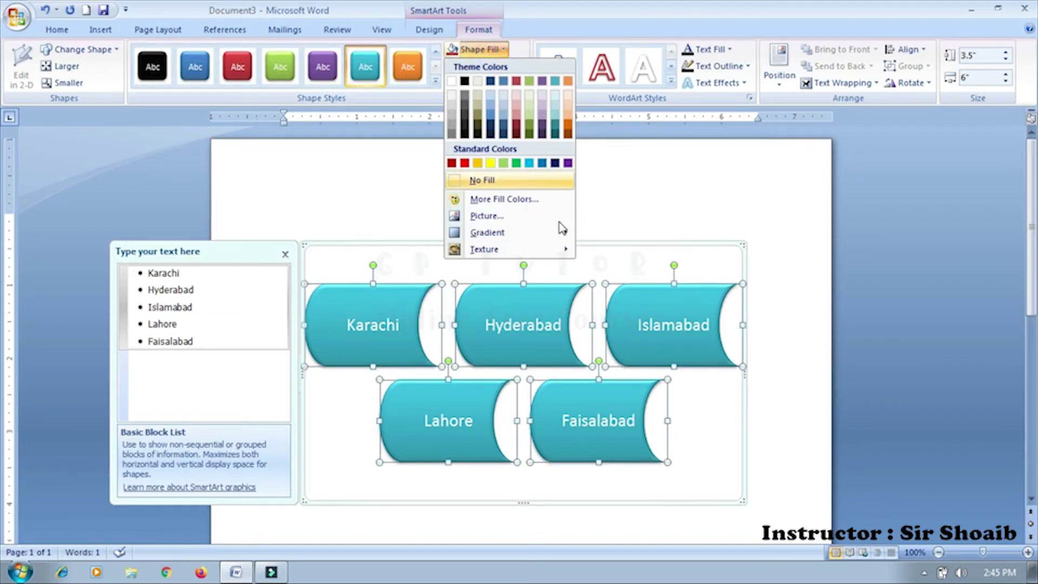
click(527, 217)
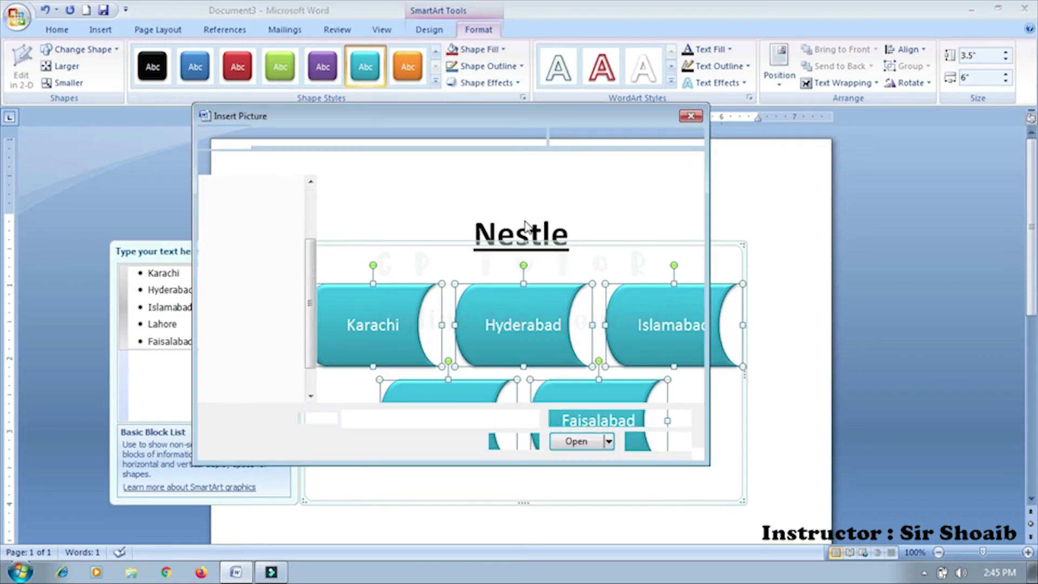
click(386, 266)
double_click(387, 266)
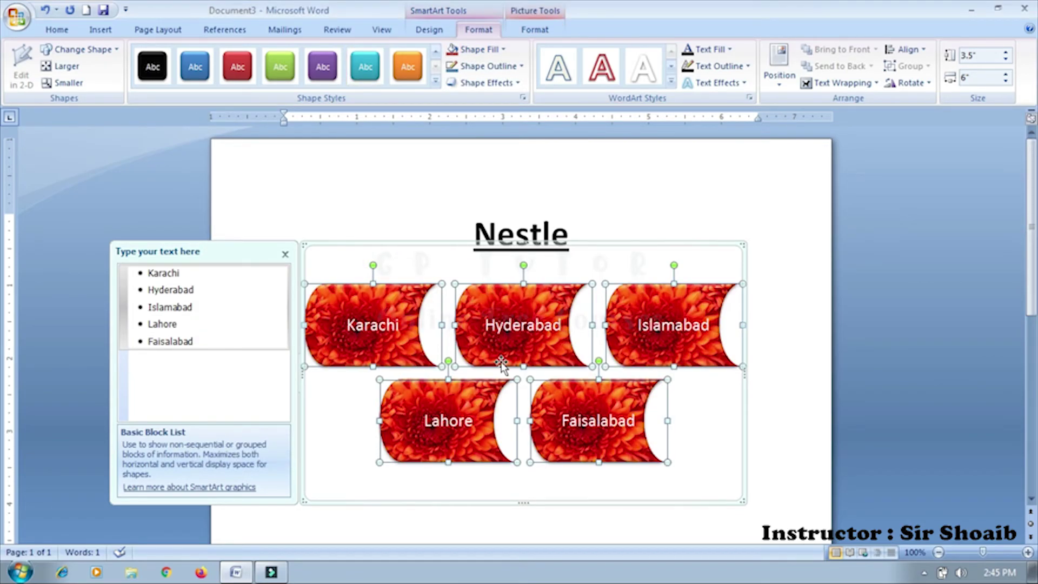
key(ctrl+z)
Fill all five city shapes with the wood texture
click(491, 66)
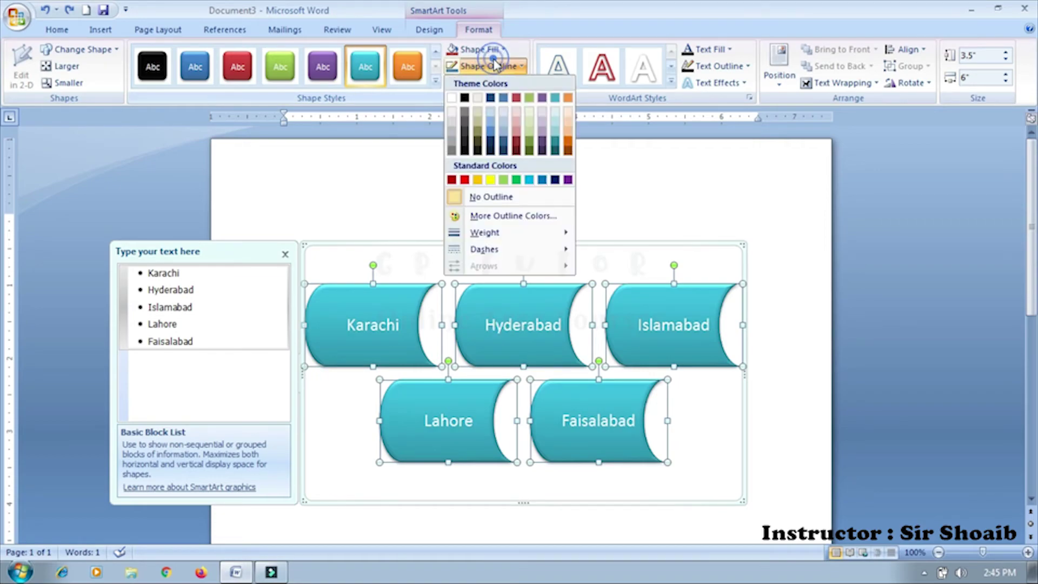
click(483, 49)
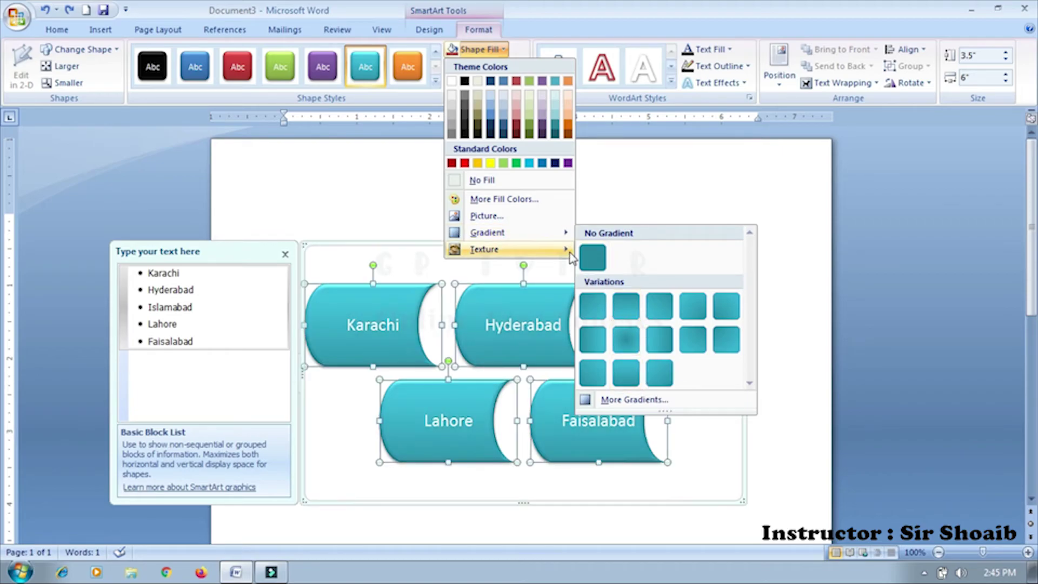
mouse_move(485, 249)
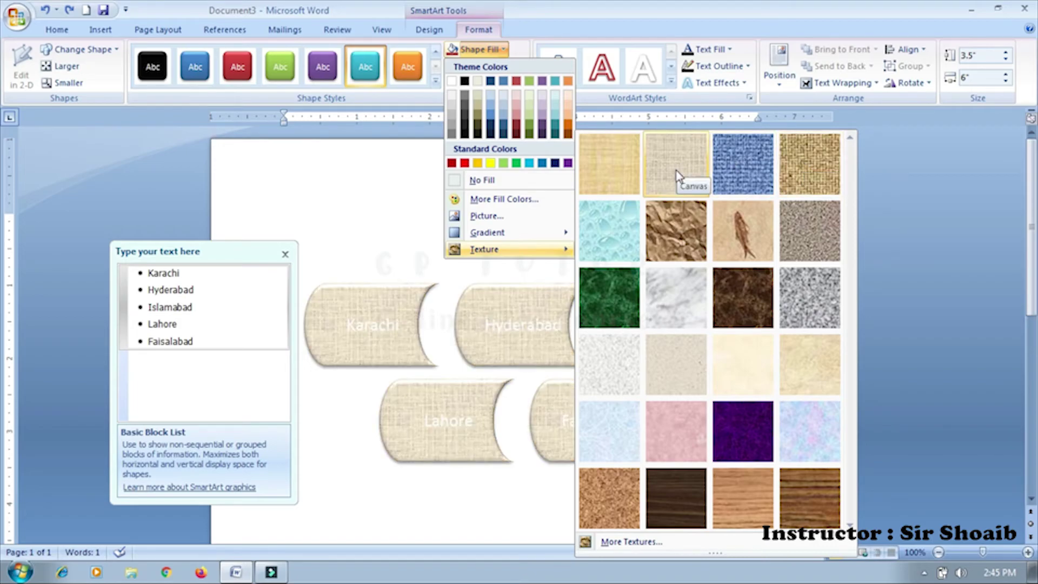
click(794, 504)
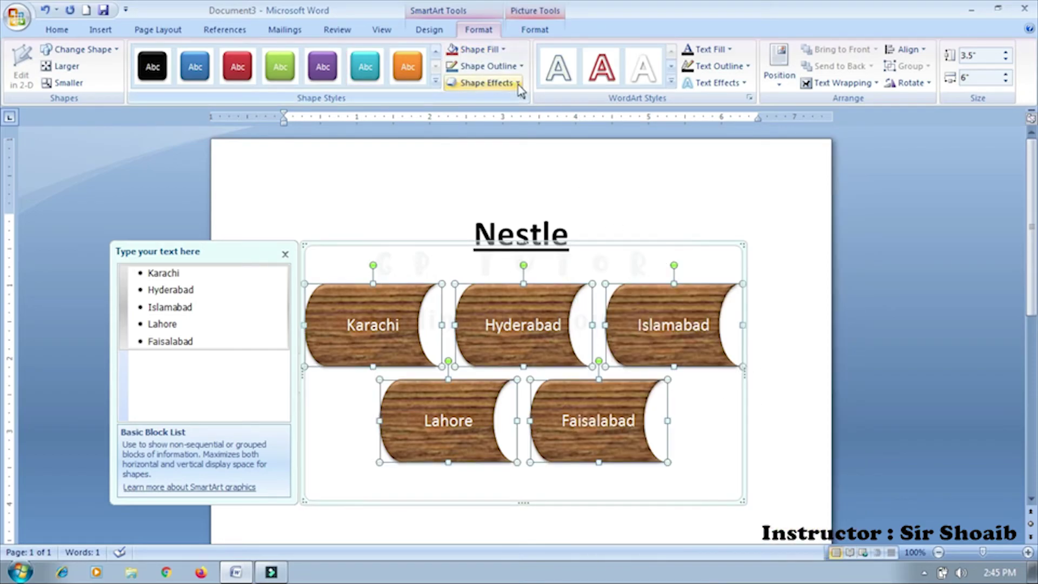
click(508, 71)
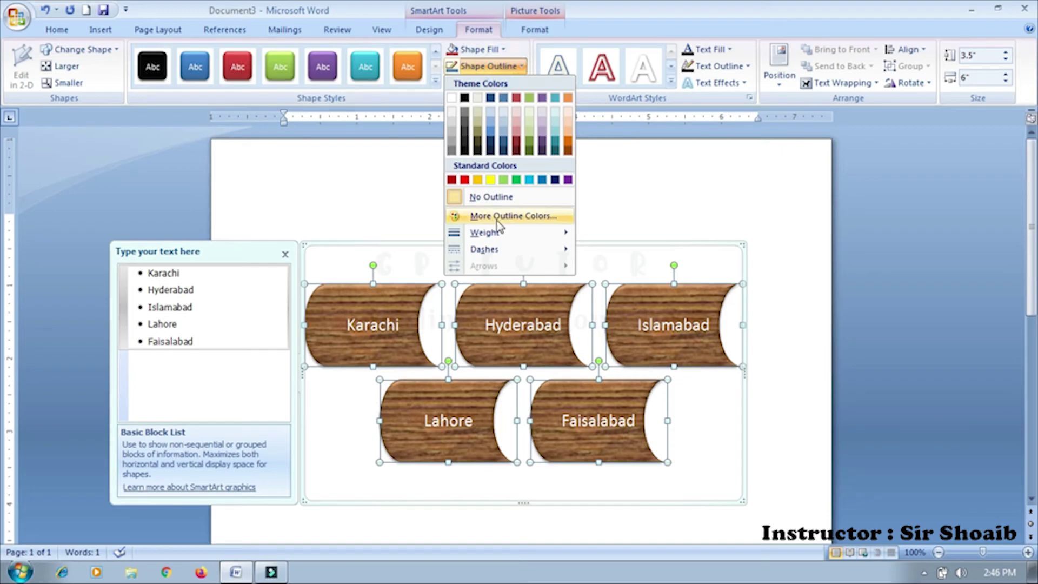
mouse_move(503, 233)
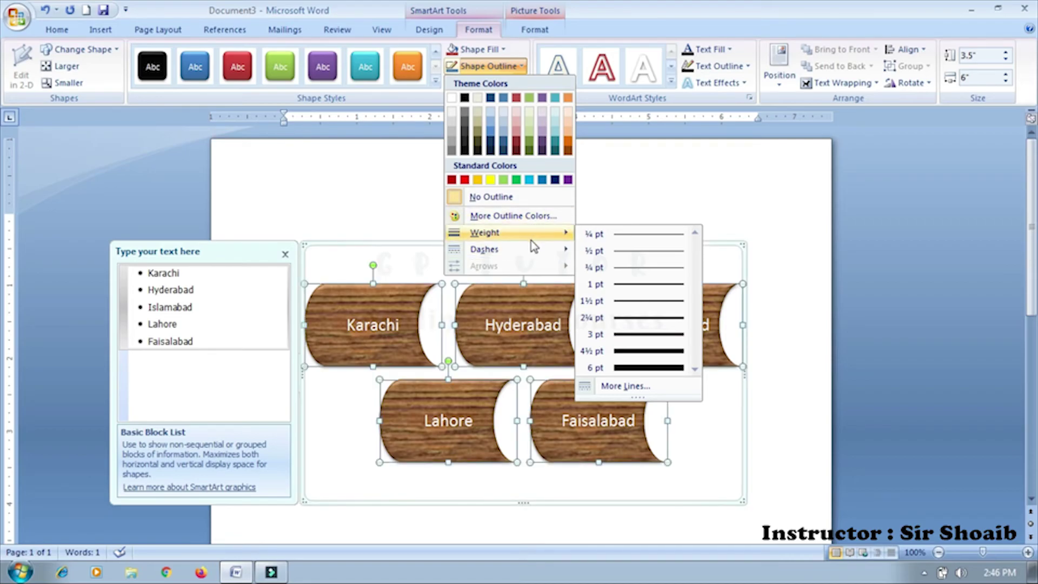
Apply the tilted Preset 10 3-D effect to the five wood-grain city shapes
click(493, 59)
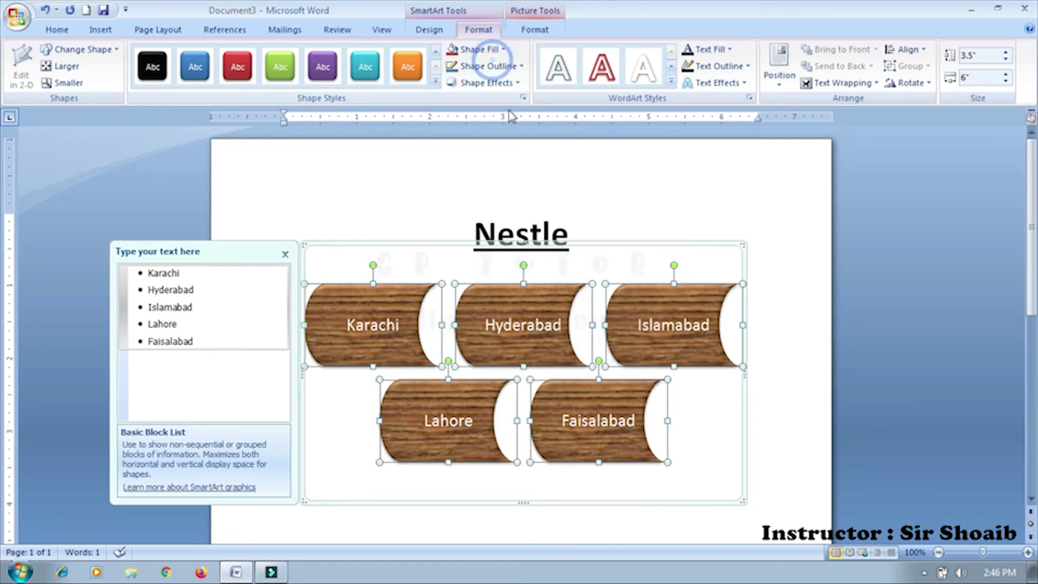
click(502, 84)
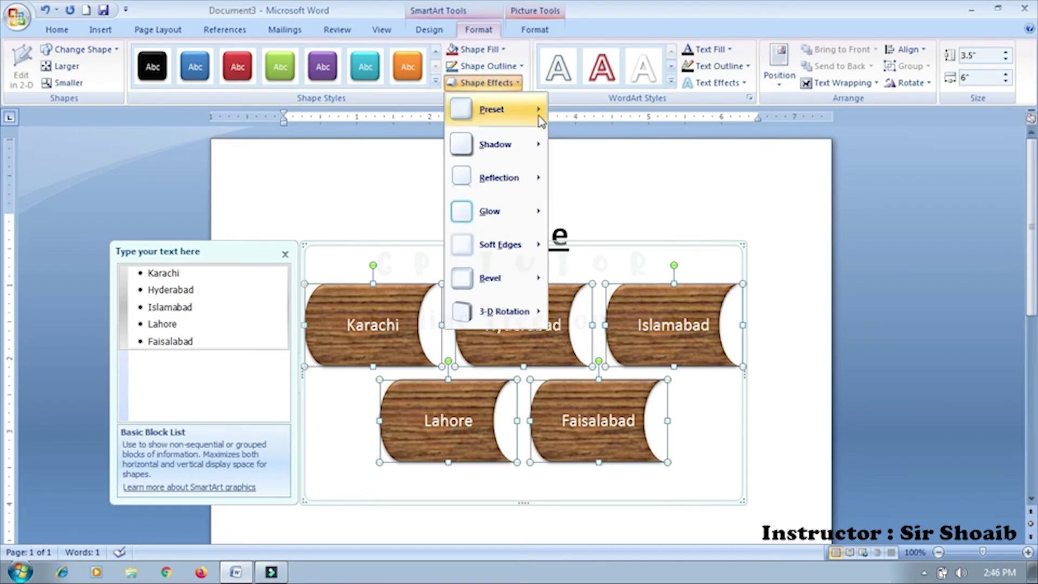
mouse_move(492, 109)
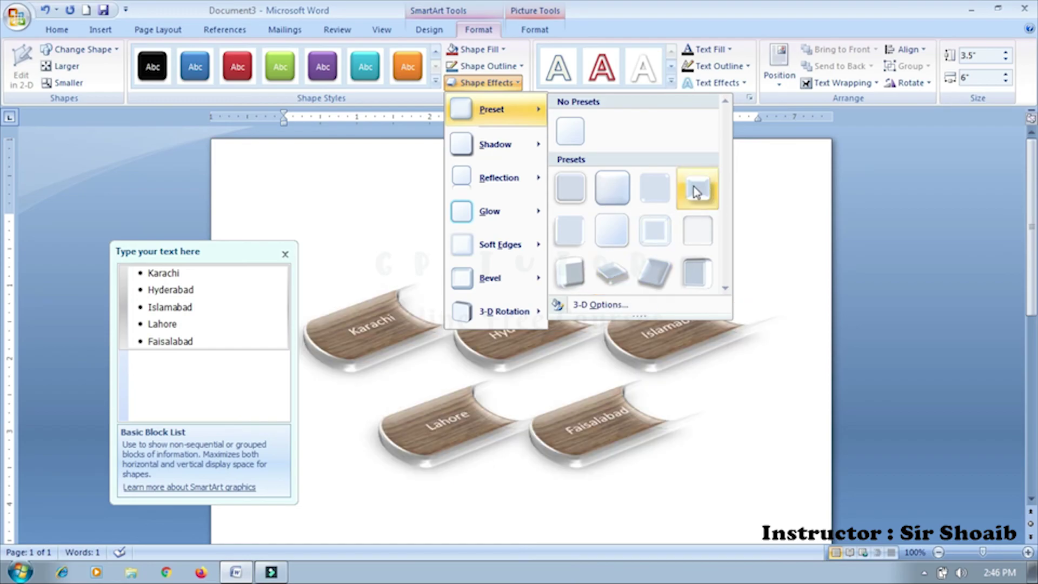
click(620, 265)
click(503, 82)
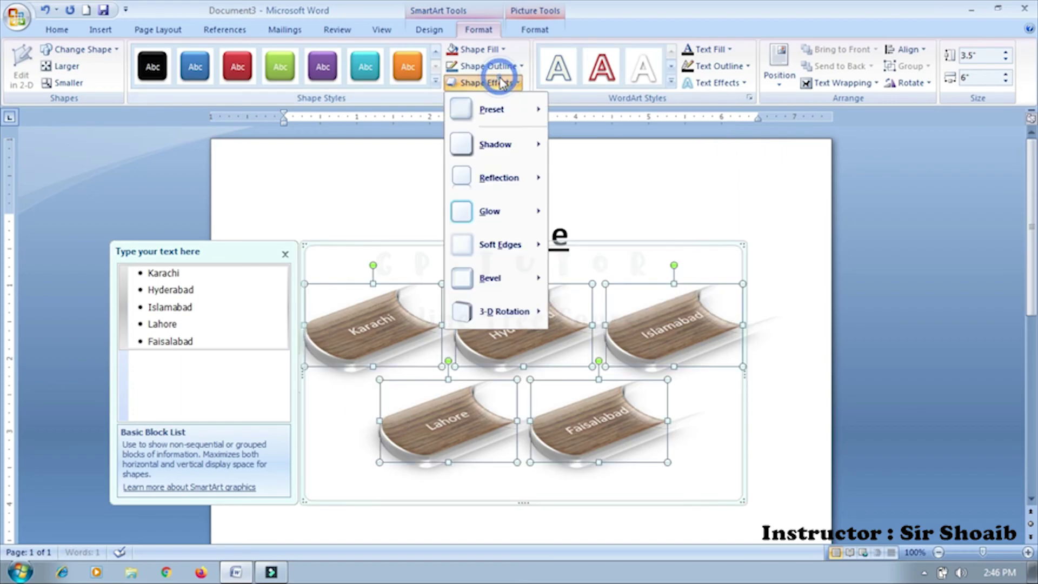